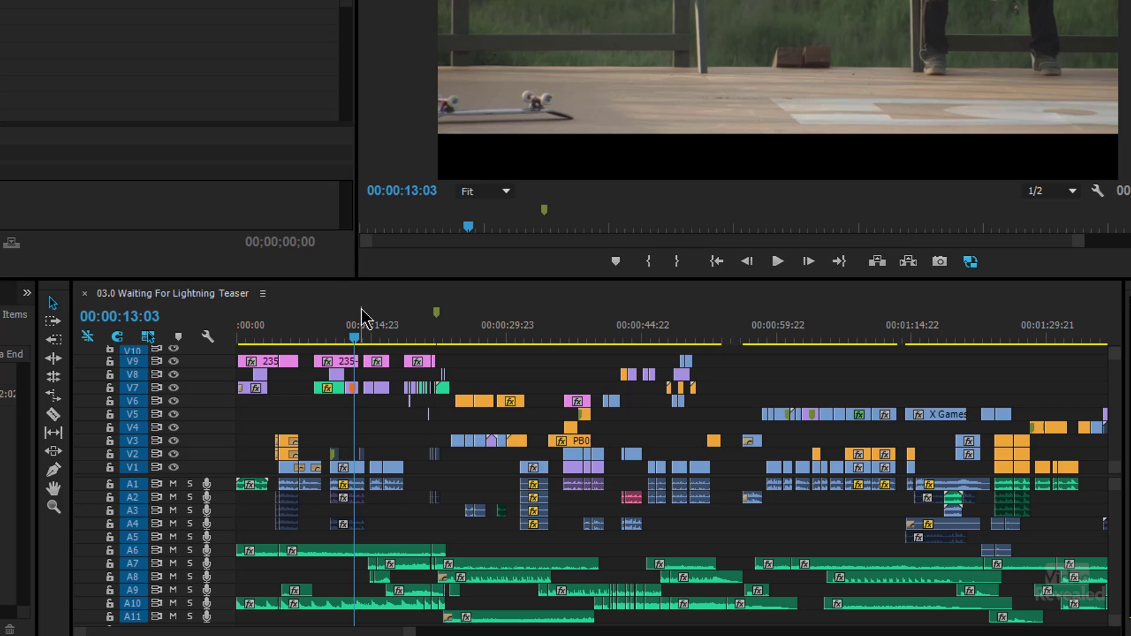
# Mark an eight-second In–Out range in the teaser timeline ending at 00:00:21:07.
pyautogui.press('i')
pyautogui.moveTo(427, 333)
pyautogui.mouseDown()
pyautogui.moveTo(442, 348)
pyautogui.moveTo(428, 336)
pyautogui.mouseUp()
pyautogui.press('o')
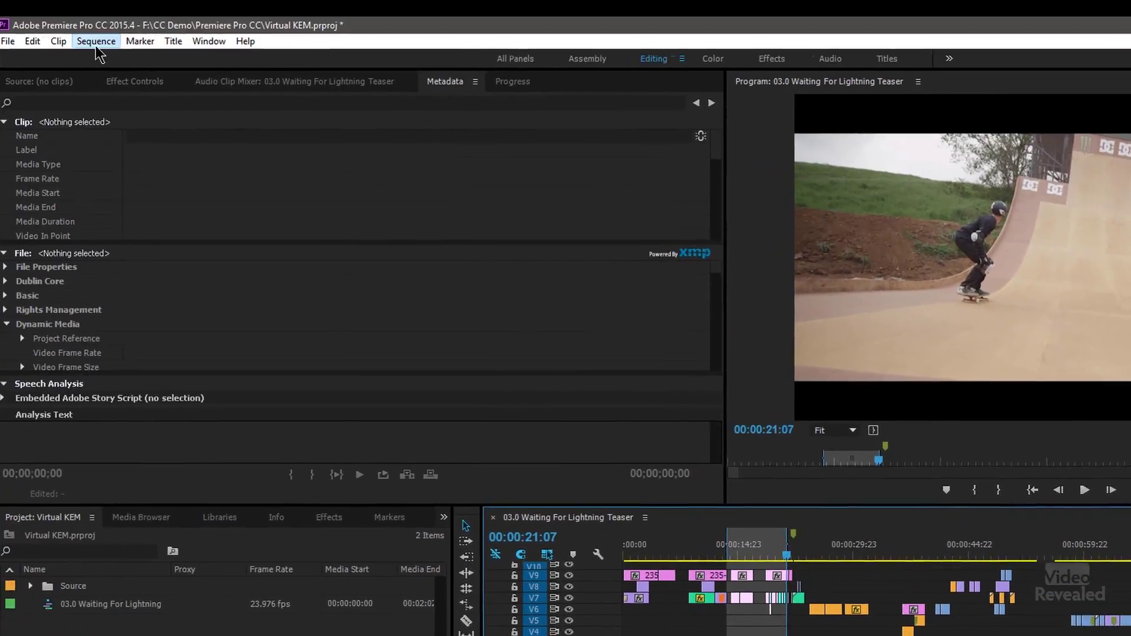
pyautogui.click(99, 44)
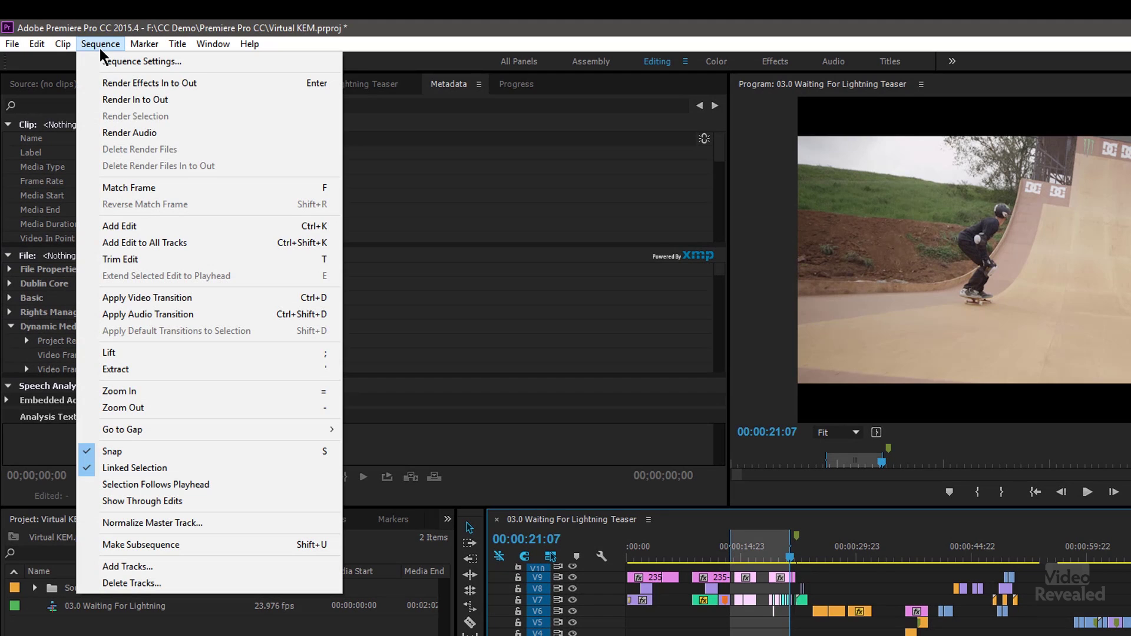
# Make a subsequence from the marked range and rename it Sub.
pyautogui.click(207, 543)
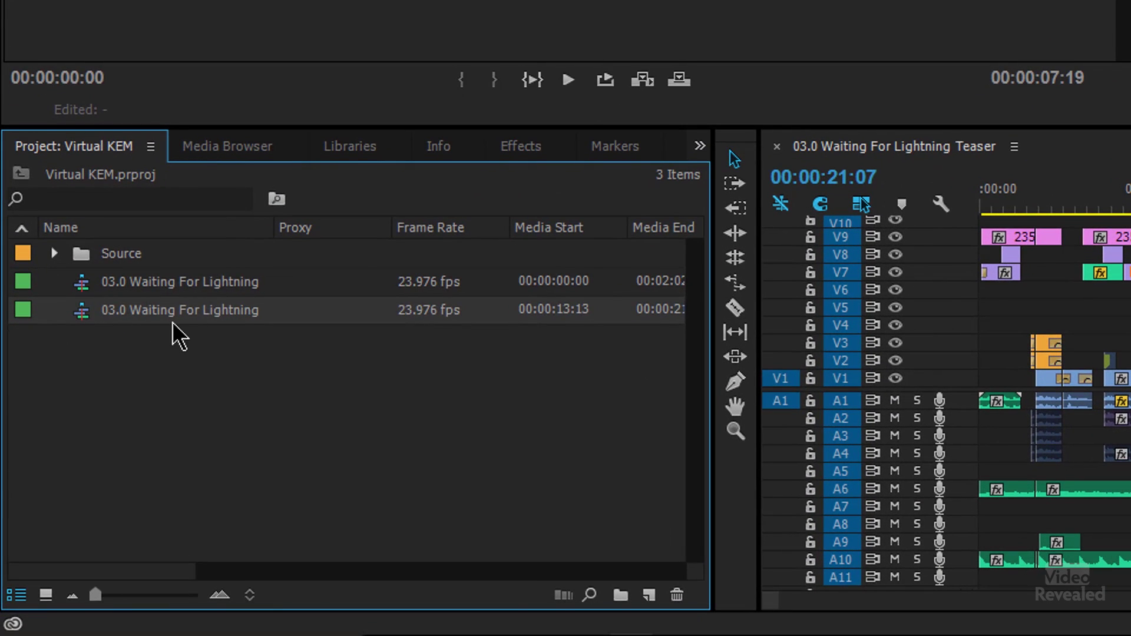
pyautogui.click(194, 319)
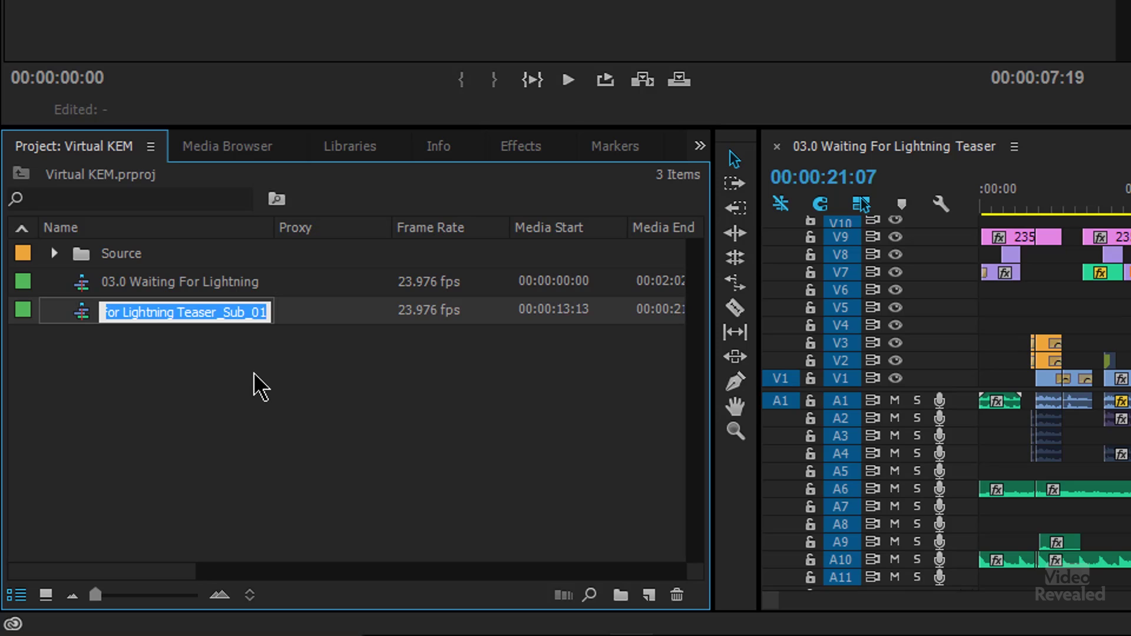
pyautogui.write('Sub')
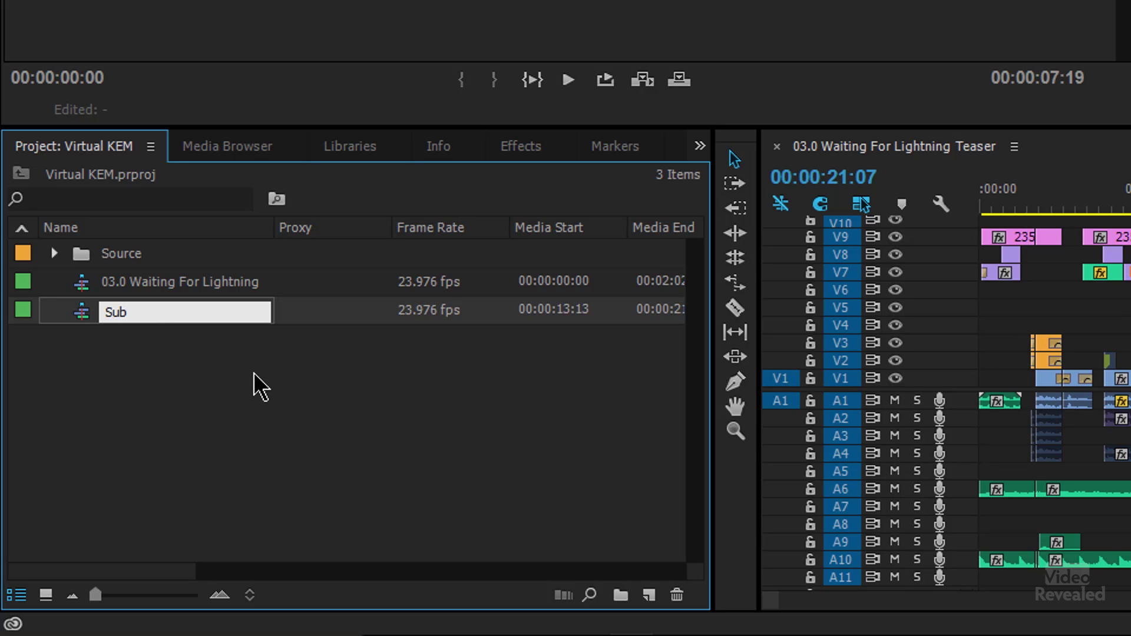
pyautogui.press('Return')
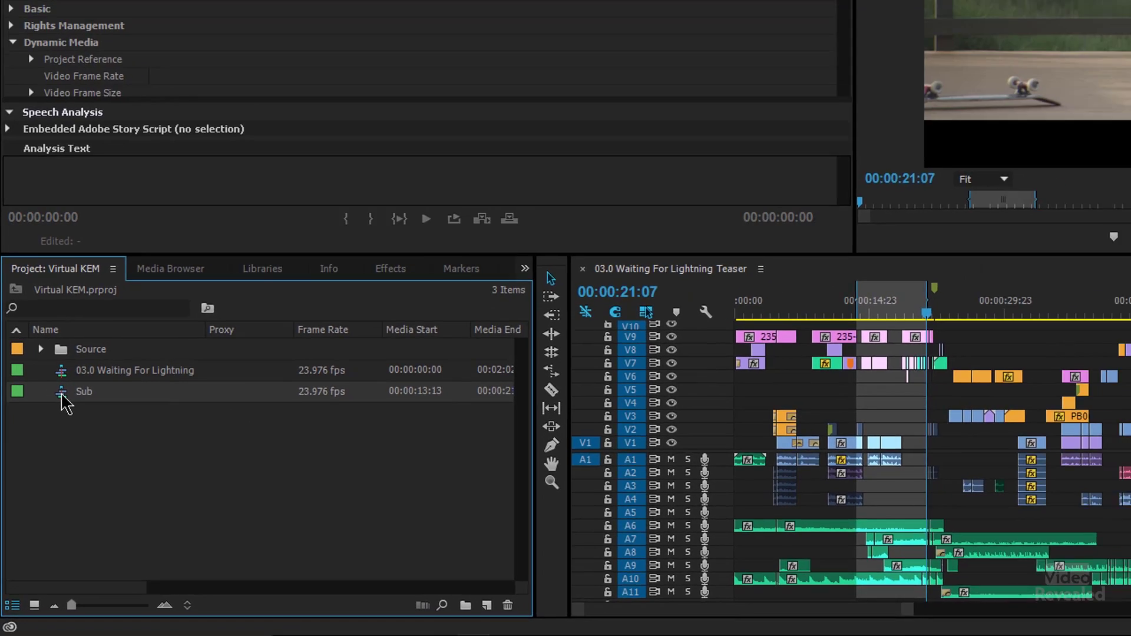
# Open the Sub sequence in the timeline and scrub through it to preview.
pyautogui.doubleClick(82, 313)
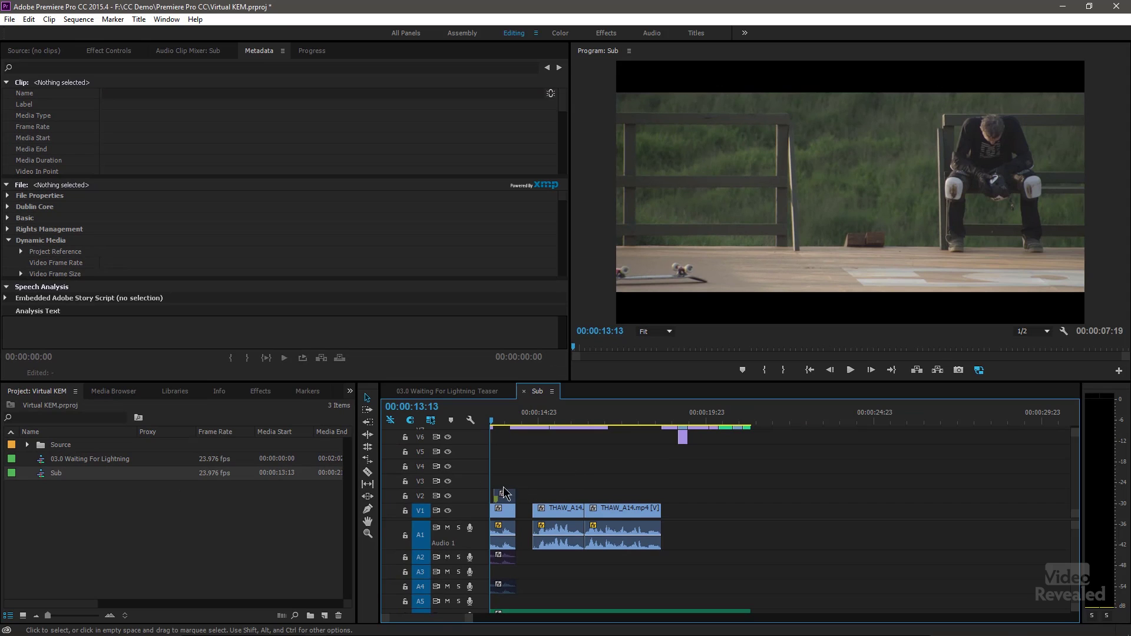
pyautogui.scroll(-2, 449, 458)
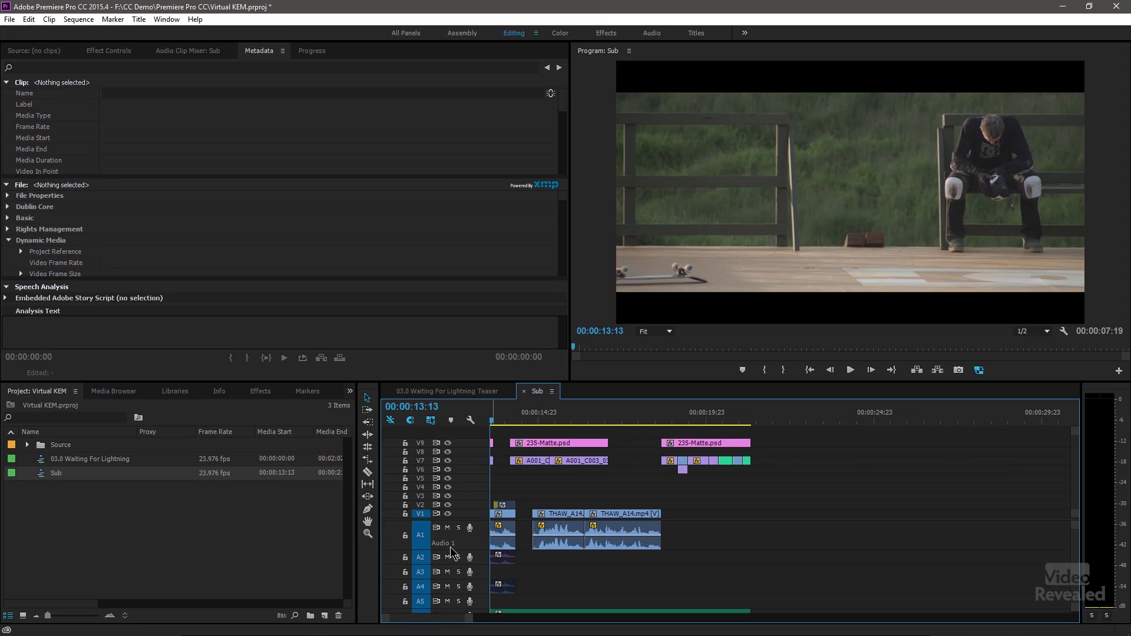
pyautogui.scroll(-3, 451, 551)
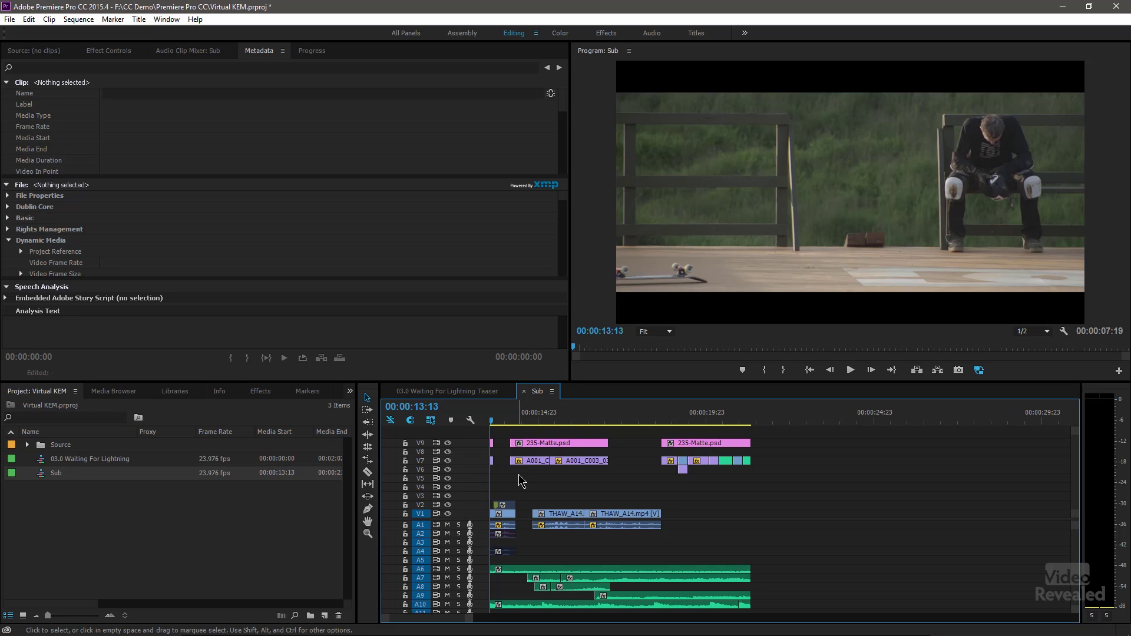
pyautogui.moveTo(562, 421); pyautogui.dragTo(618, 424)
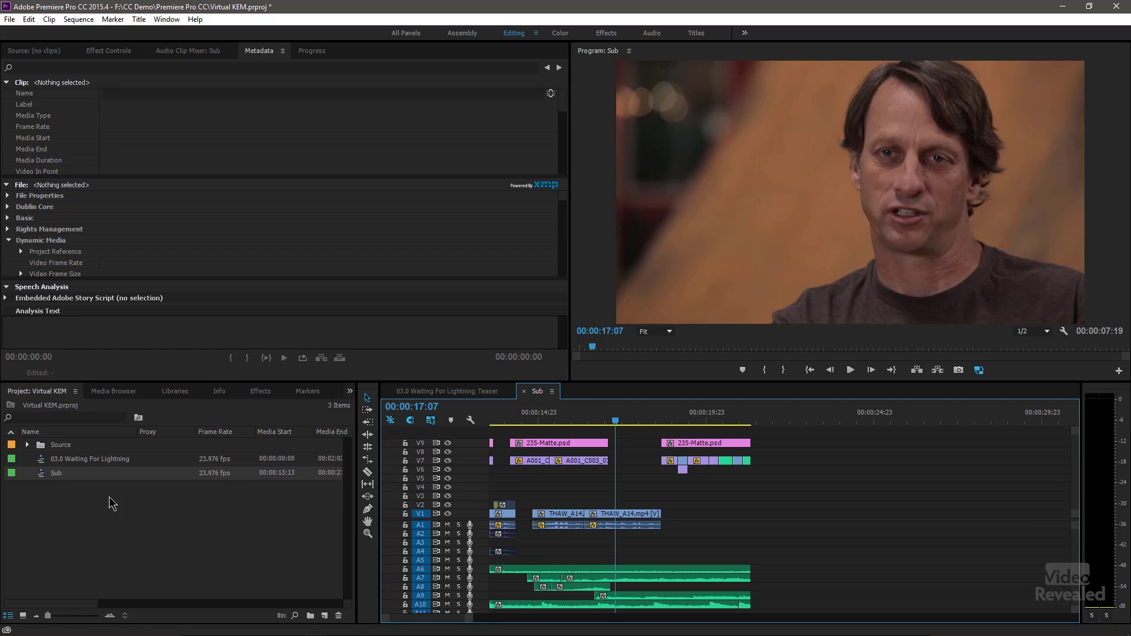
# Start a new sequence and load the teaser's 11 audio tracks into its track settings.
pyautogui.click(96, 511)
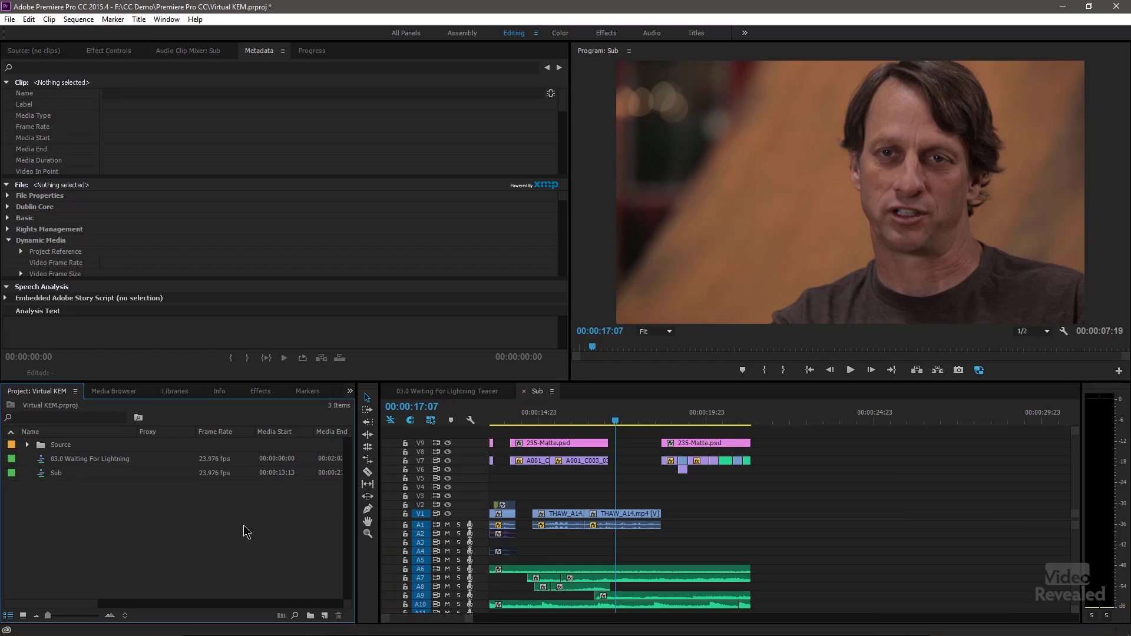
pyautogui.click(44, 474)
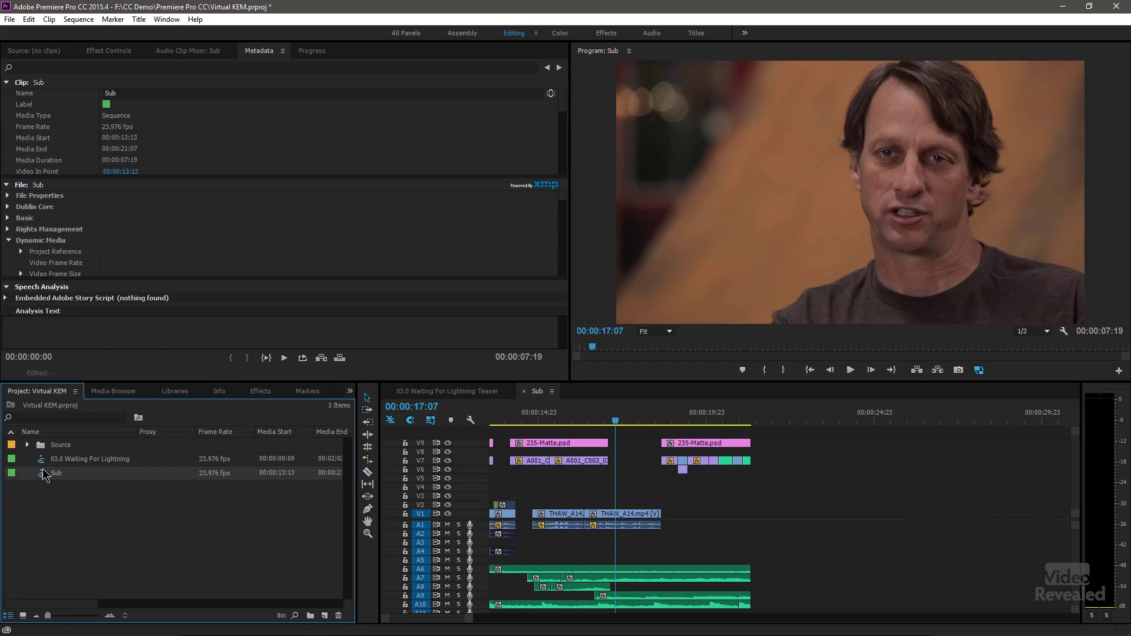
pyautogui.click(325, 616)
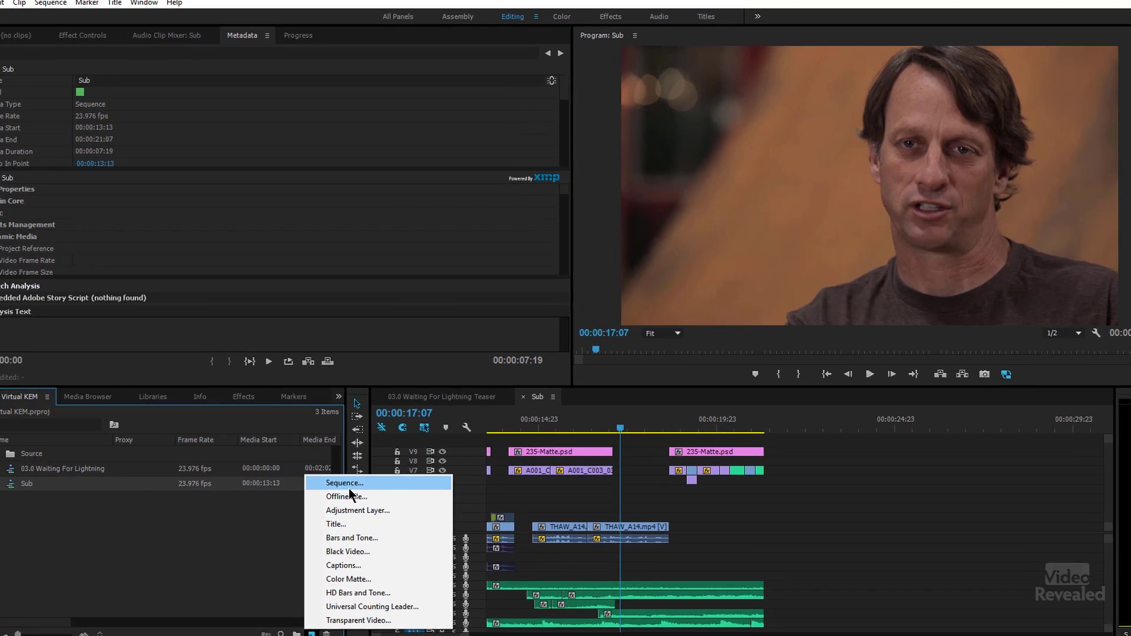
pyautogui.click(355, 472)
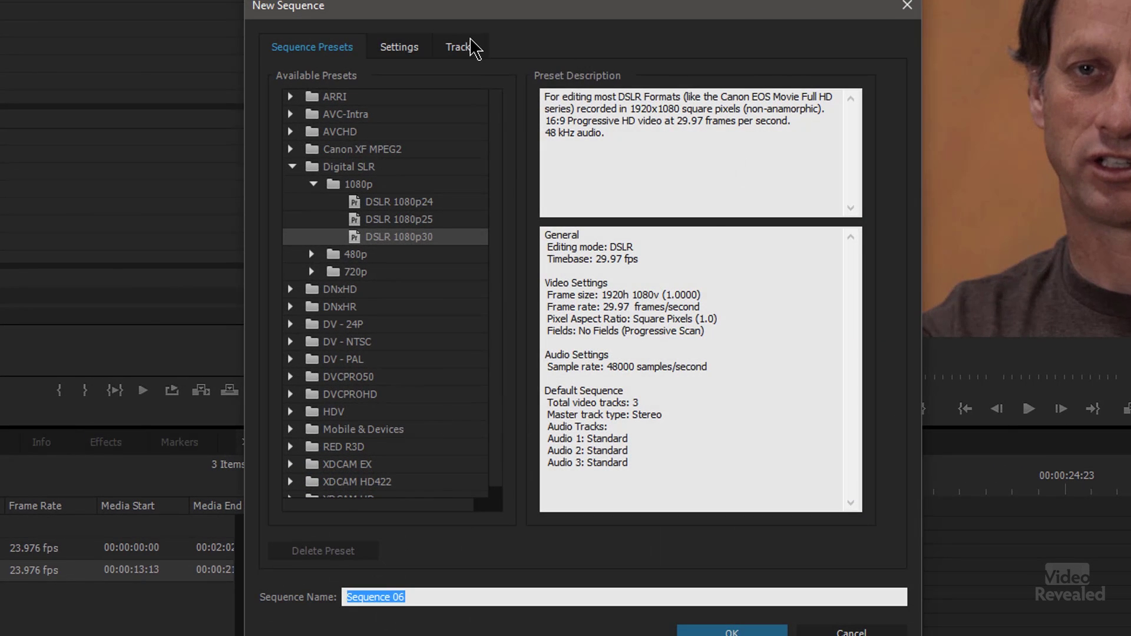
pyautogui.click(464, 47)
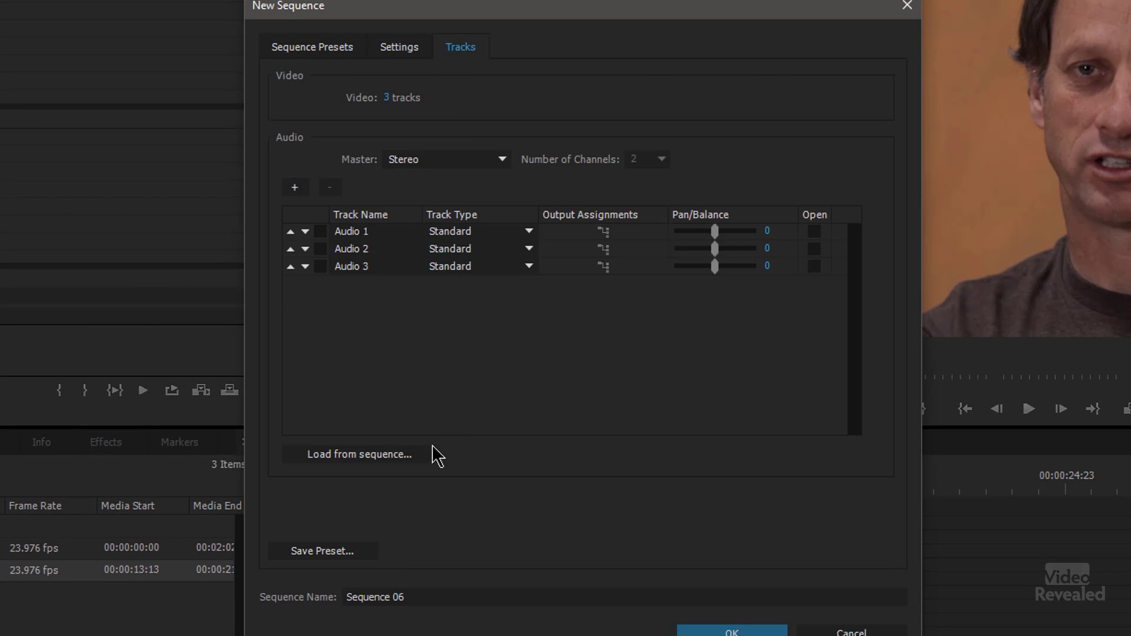
pyautogui.click(397, 458)
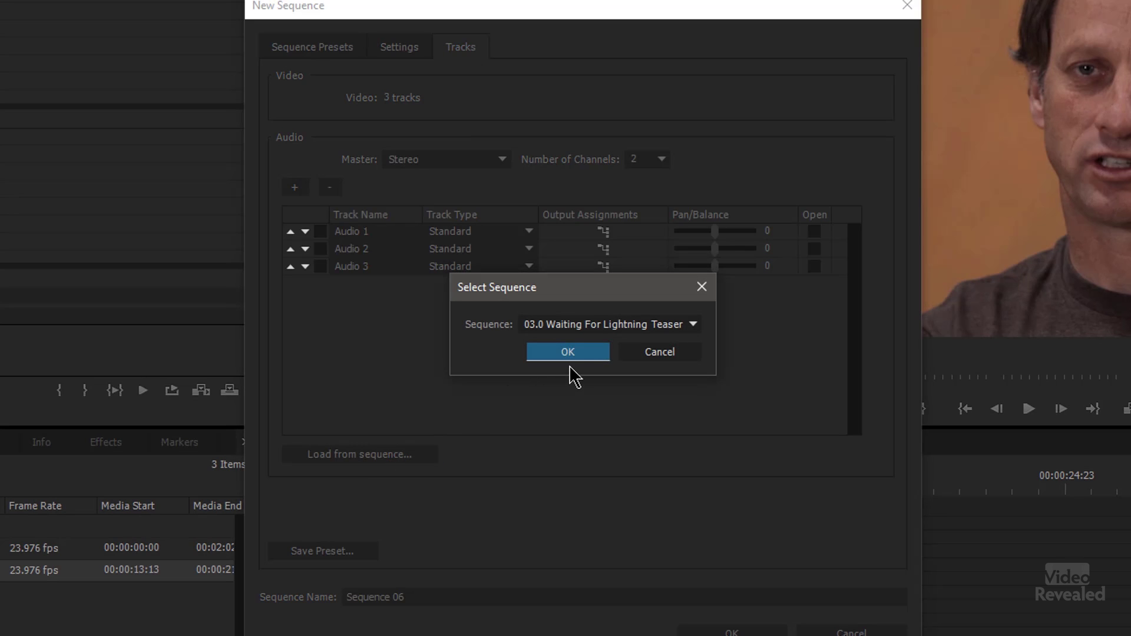
pyautogui.click(588, 357)
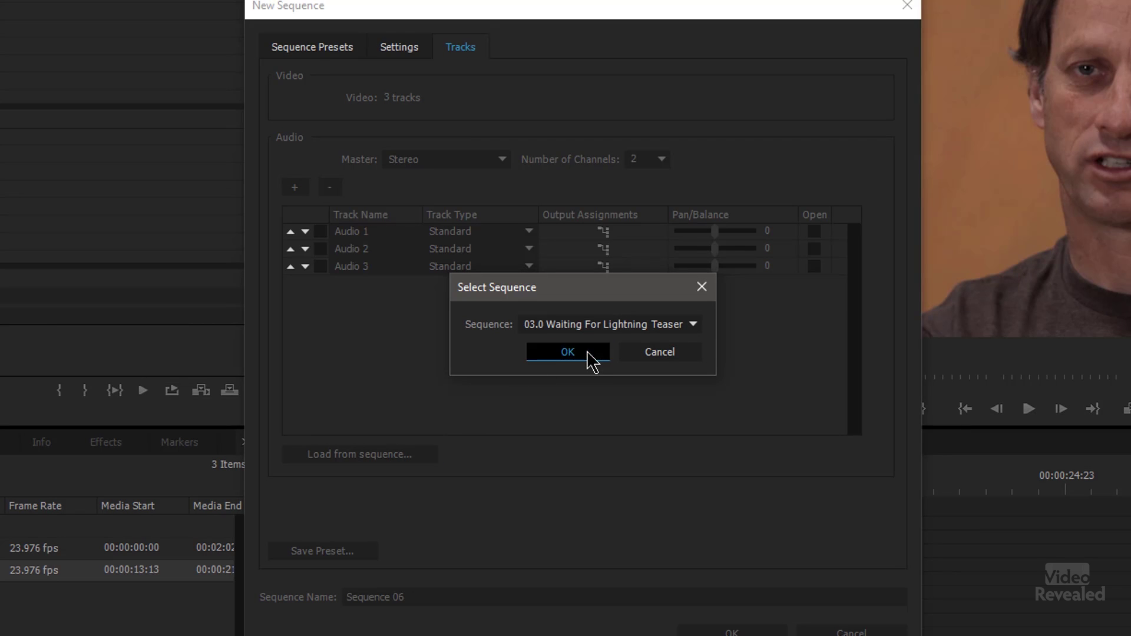
# Keep the Stereo master, name the sequence Seq Stereo and create it.
pyautogui.click(482, 168)
pyautogui.click(476, 125)
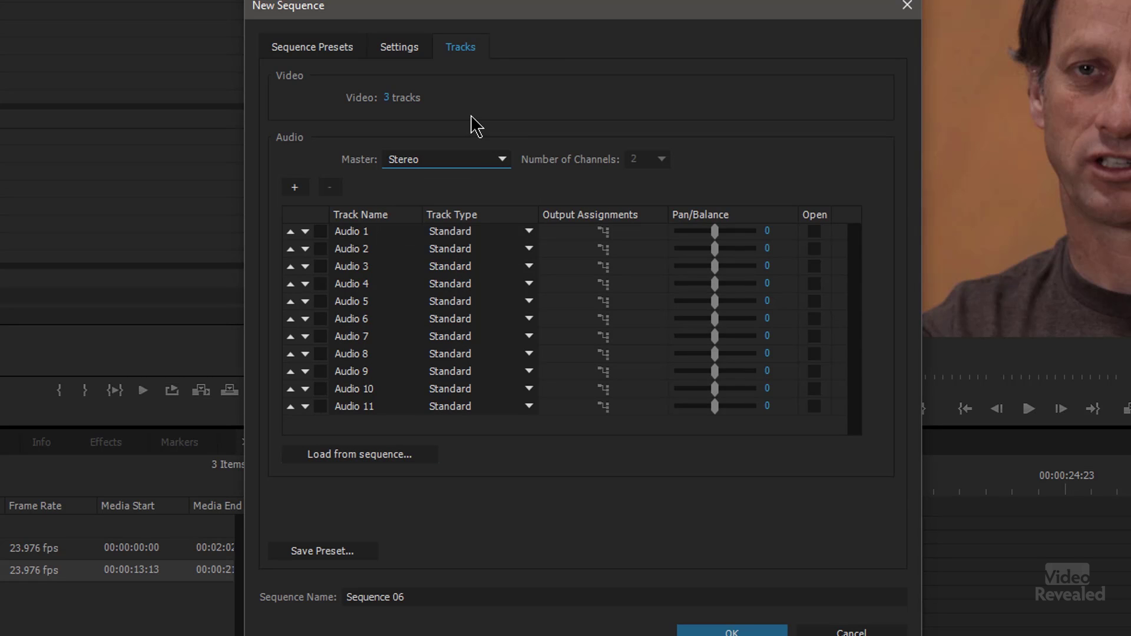
pyautogui.click(443, 597)
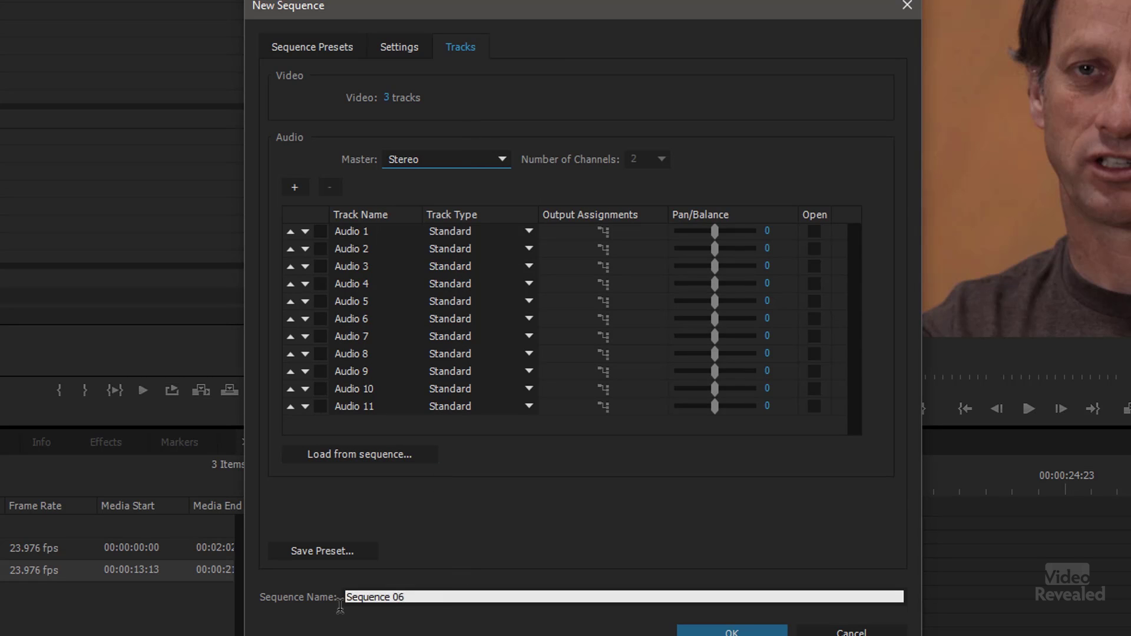
pyautogui.write('Seq Stereo')
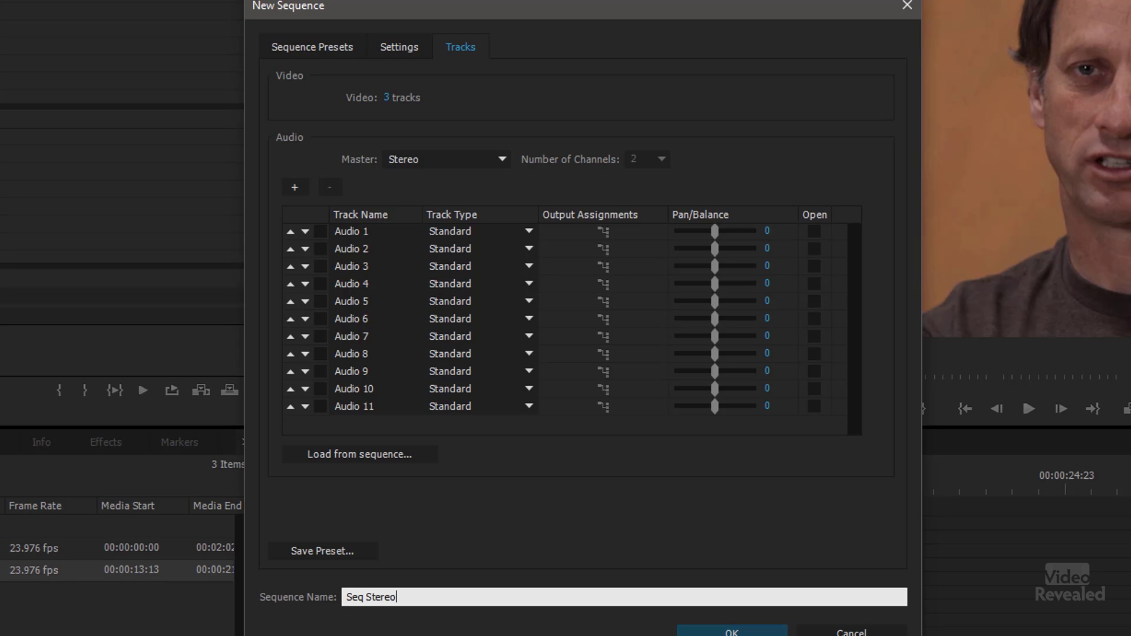
pyautogui.click(754, 634)
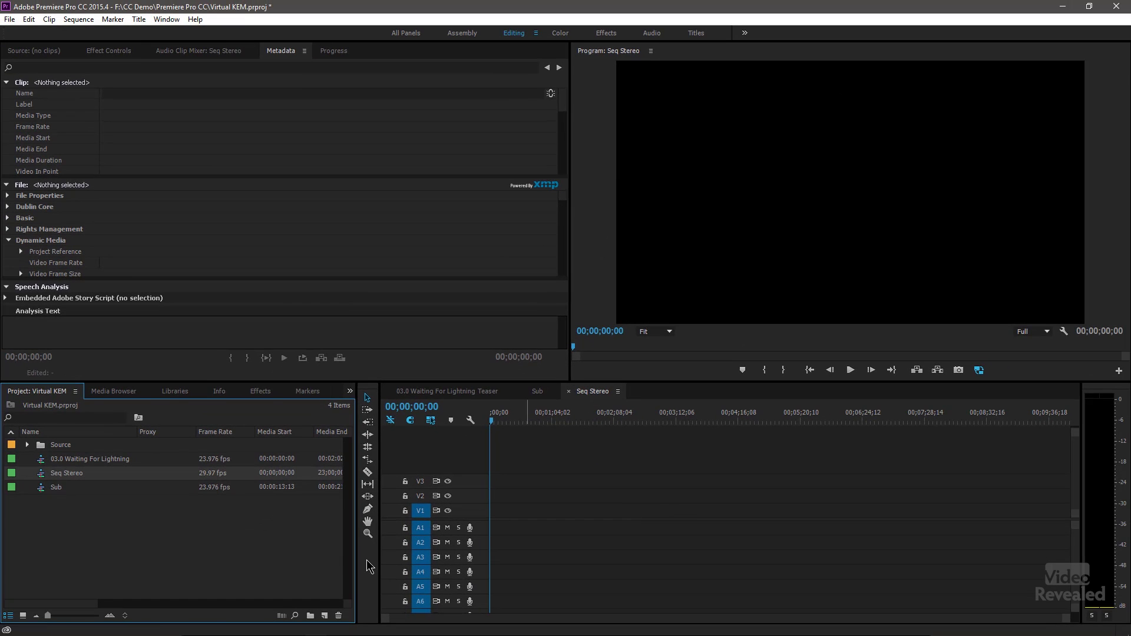
# Load Sub into the Source Monitor, patched to V1 and A1 of Seq Stereo.
pyautogui.click(47, 492)
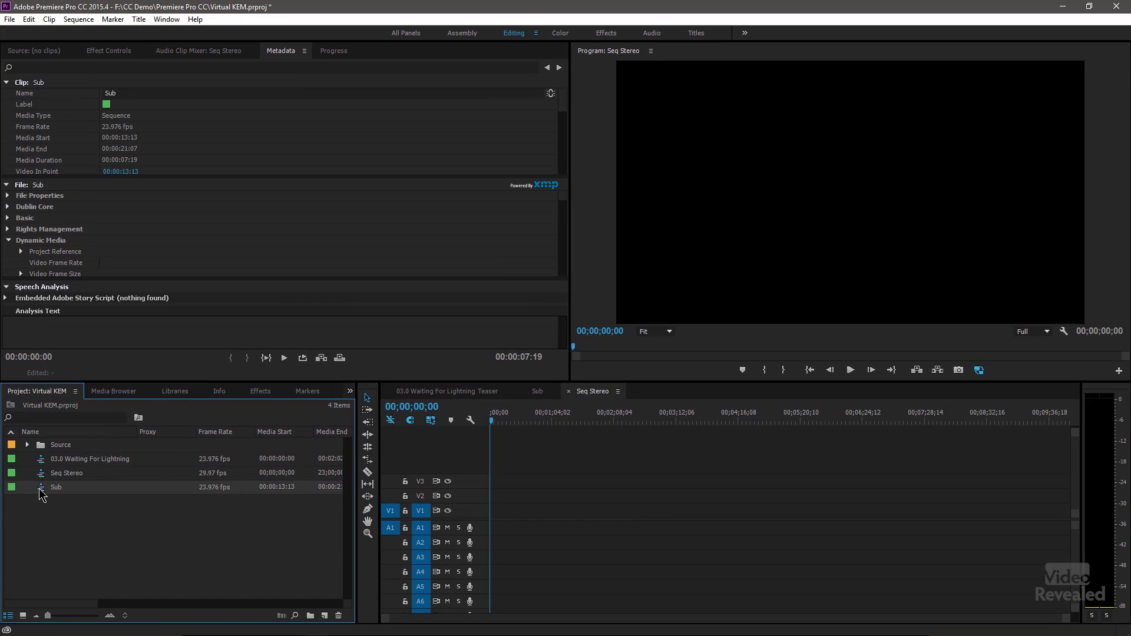
pyautogui.click(40, 476)
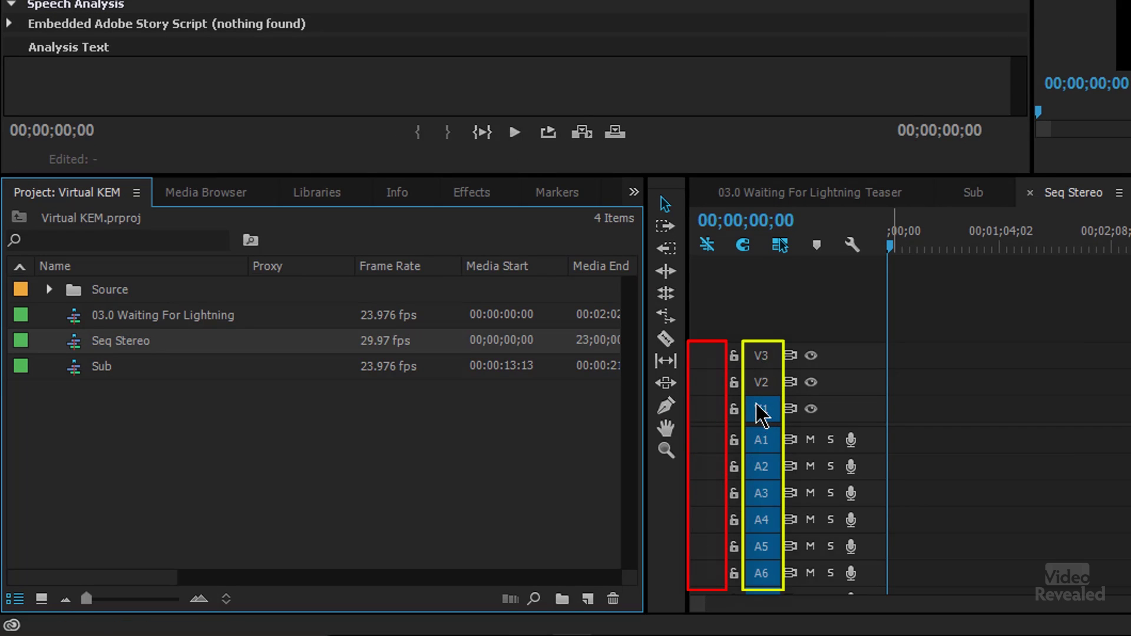
pyautogui.doubleClick(76, 365)
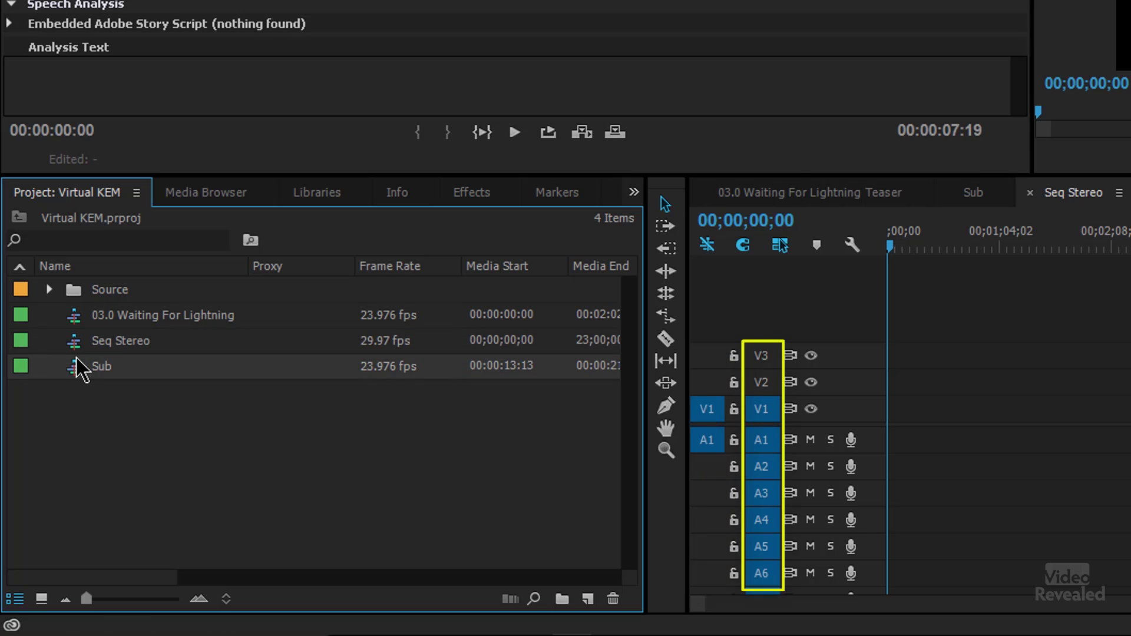
pyautogui.moveTo(79, 371)
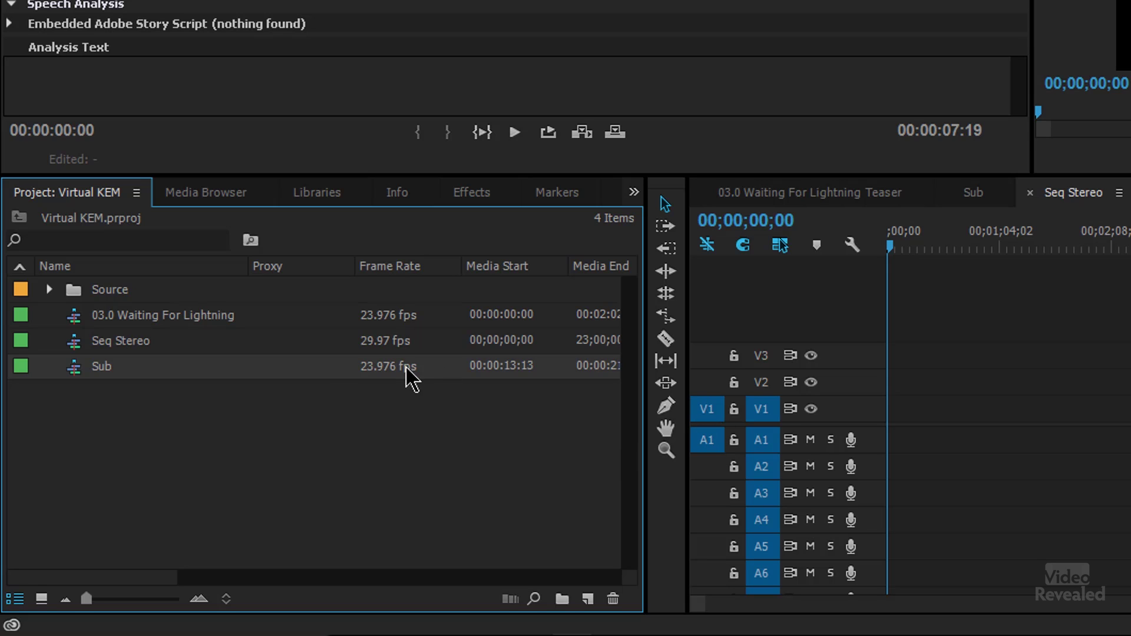
# Drop Sub onto V1 and A1 of Seq Stereo, keeping existing sequence settings.
pyautogui.moveTo(648, 407); pyautogui.dragTo(887, 448)
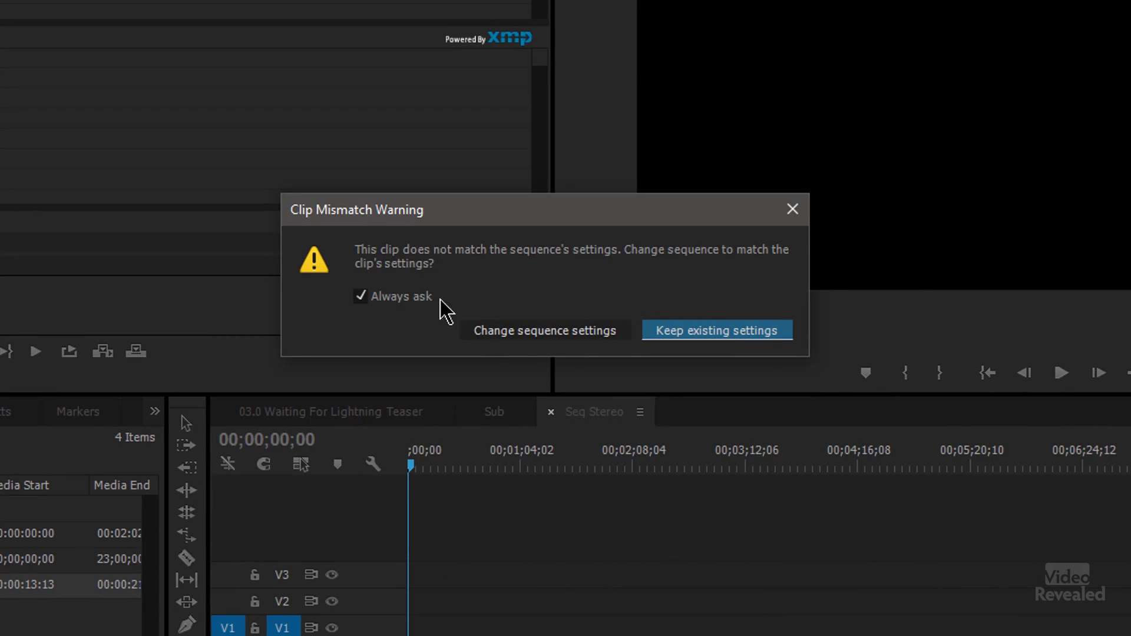
pyautogui.click(392, 302)
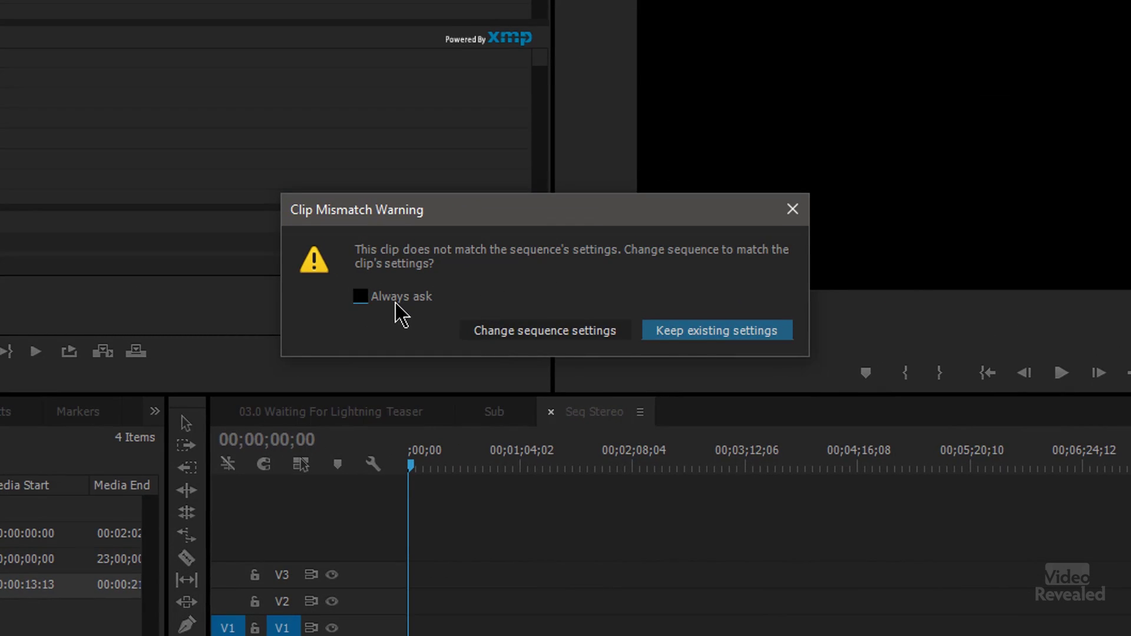
pyautogui.click(721, 332)
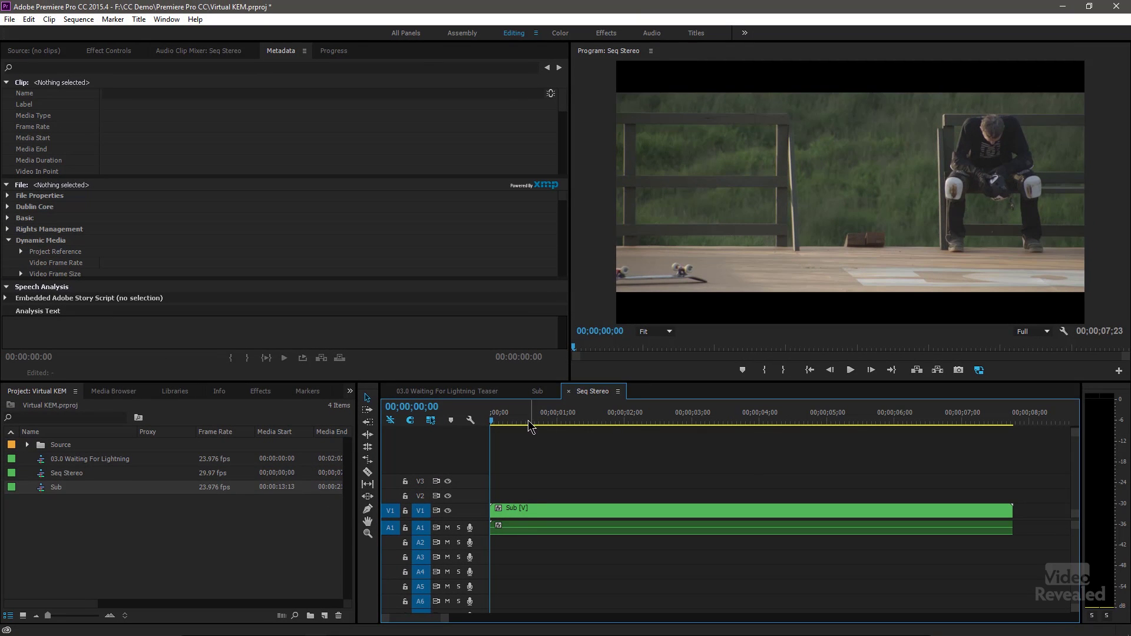
# Scrub the nested Sub clip, open it, then return to Seq Stereo.
pyautogui.moveTo(530, 425); pyautogui.dragTo(703, 434)
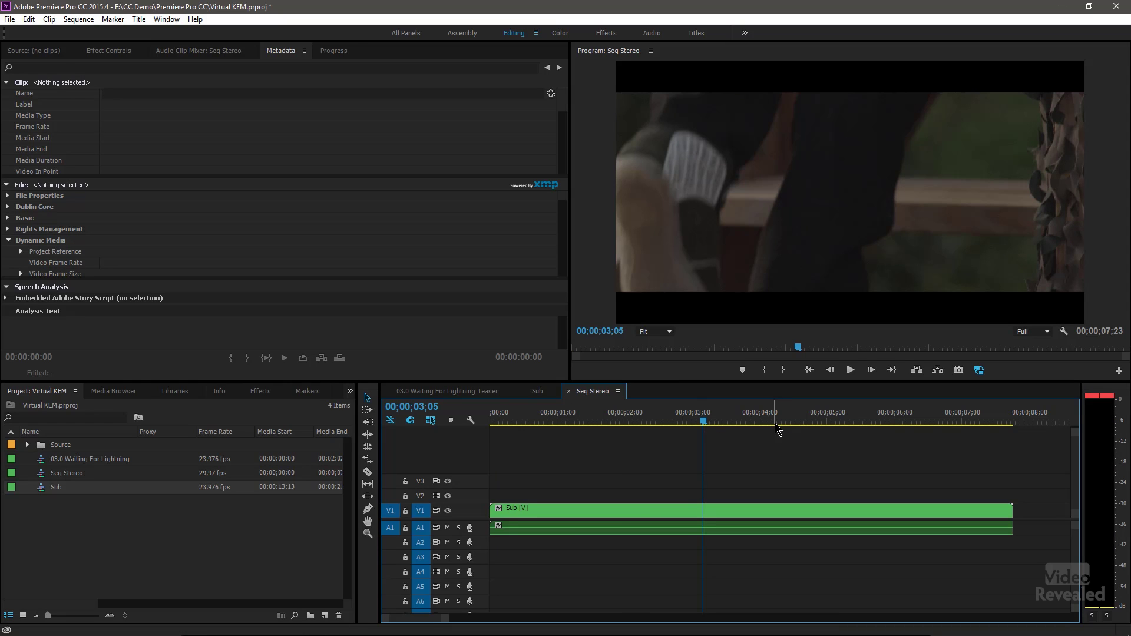
pyautogui.press('XF86AudioLowerVolume')
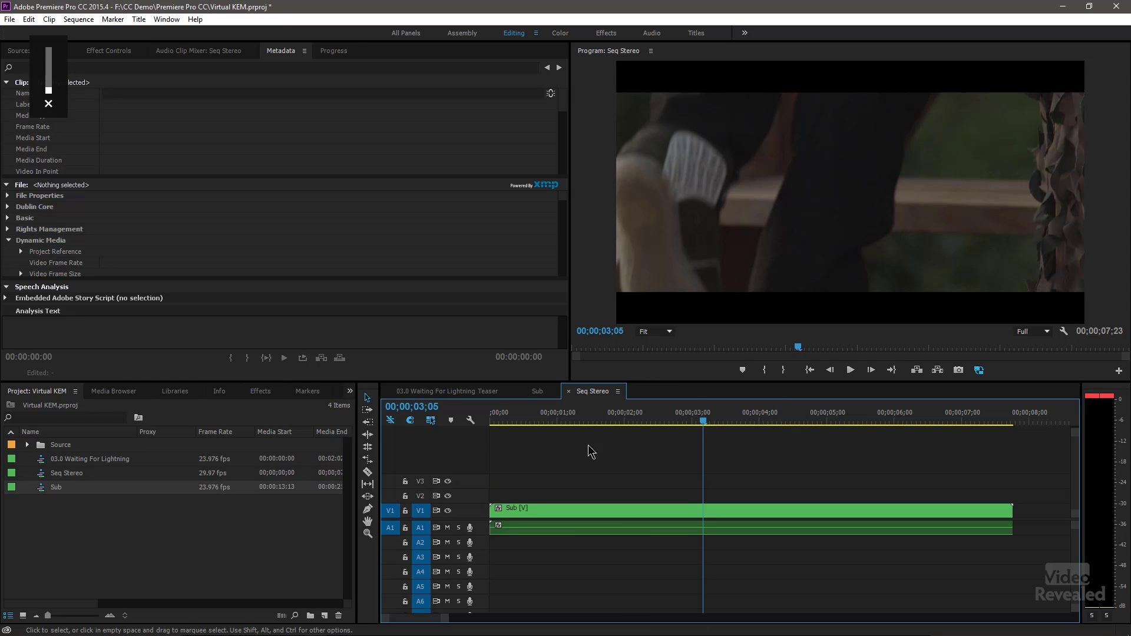
pyautogui.moveTo(648, 415); pyautogui.dragTo(716, 445)
pyautogui.click(629, 516)
pyautogui.doubleClick(631, 515)
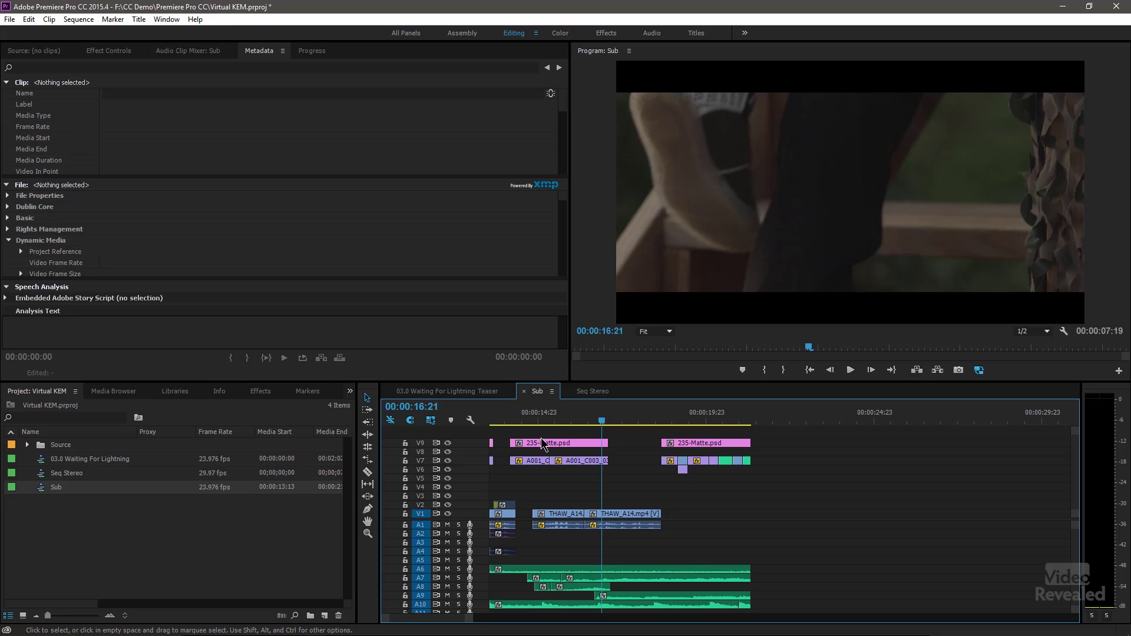
pyautogui.click(588, 393)
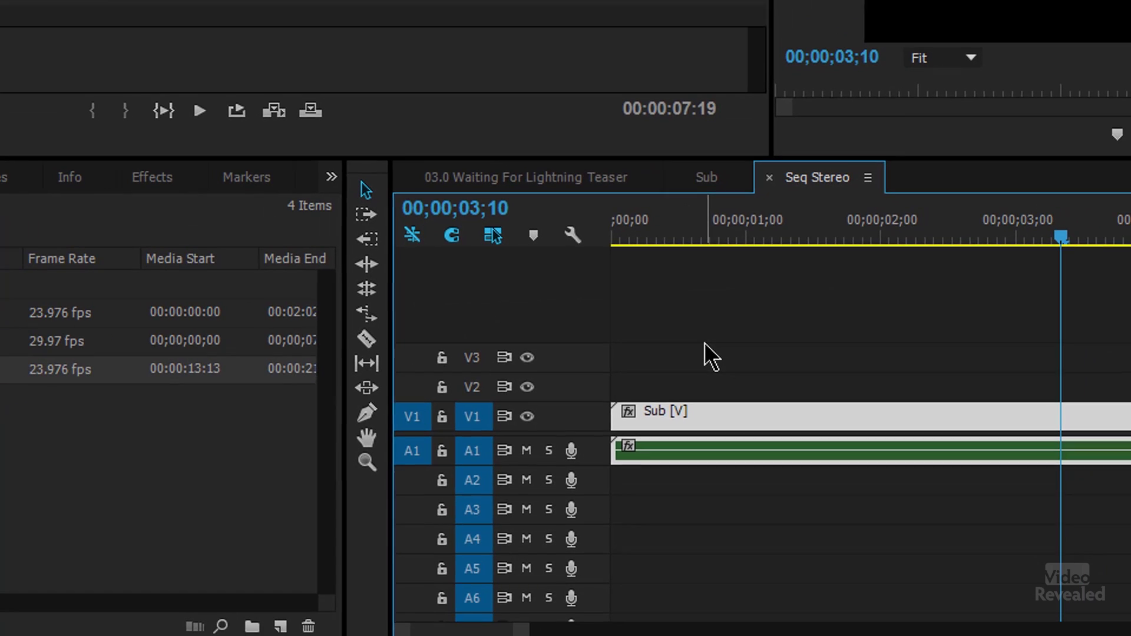
# Undo the nest, turn off inserting sequences as nests, and add Sub's clips across V1–V6 and A1–A10.
pyautogui.hotkey('ctrl', 'z')
pyautogui.click(412, 236)
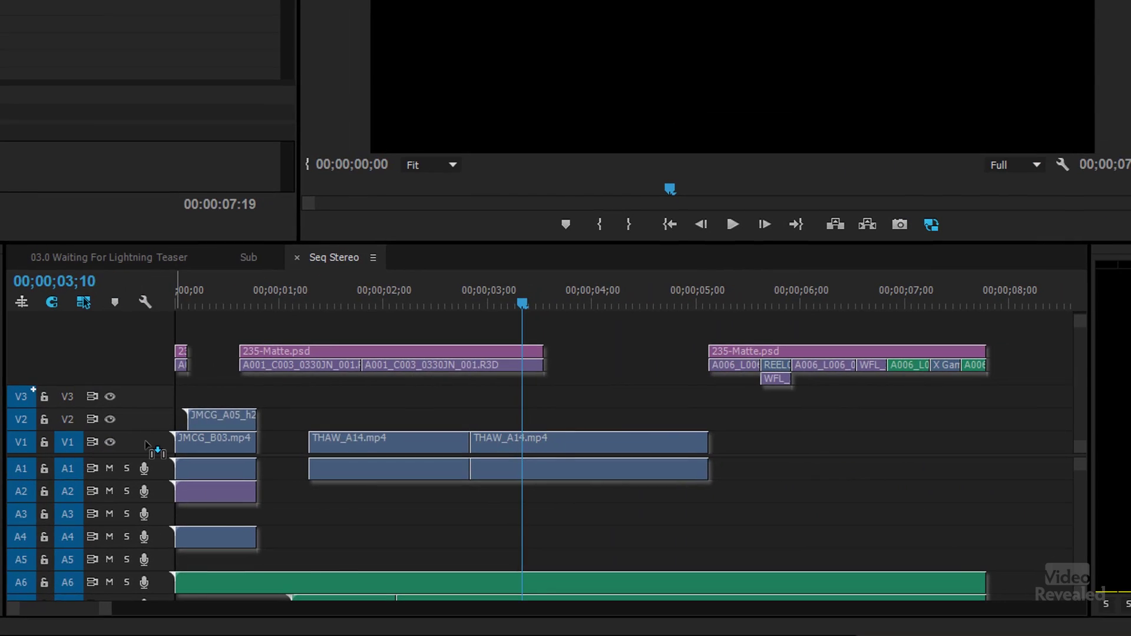
pyautogui.moveTo(146, 445); pyautogui.dragTo(139, 451)
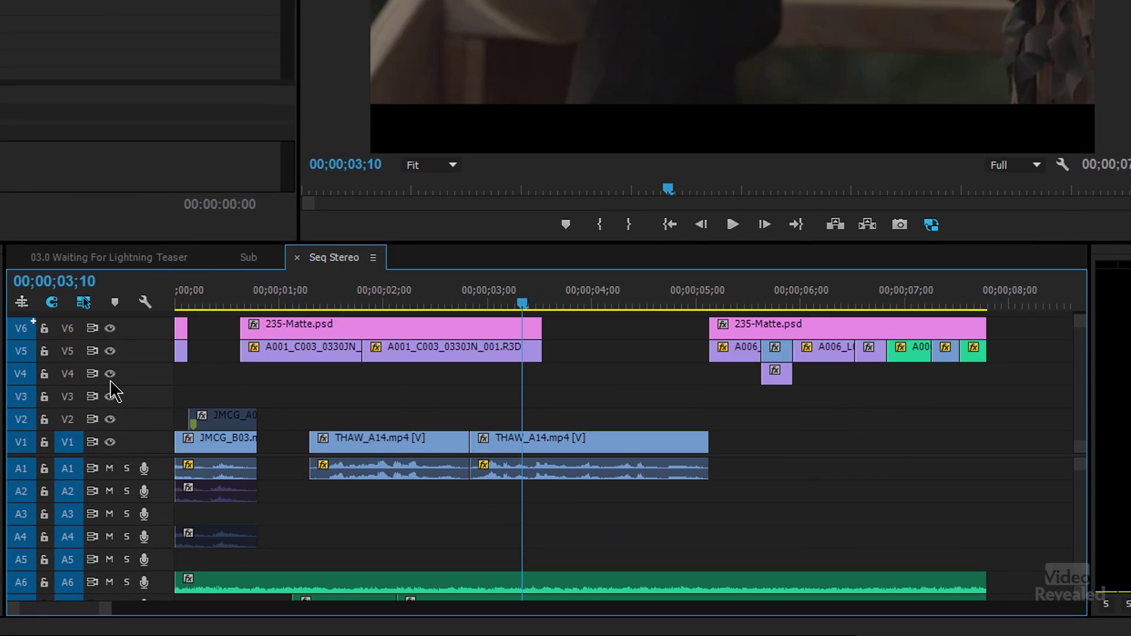
pyautogui.hotkey('ctrl', '-')
pyautogui.hotkey('alt', '-')
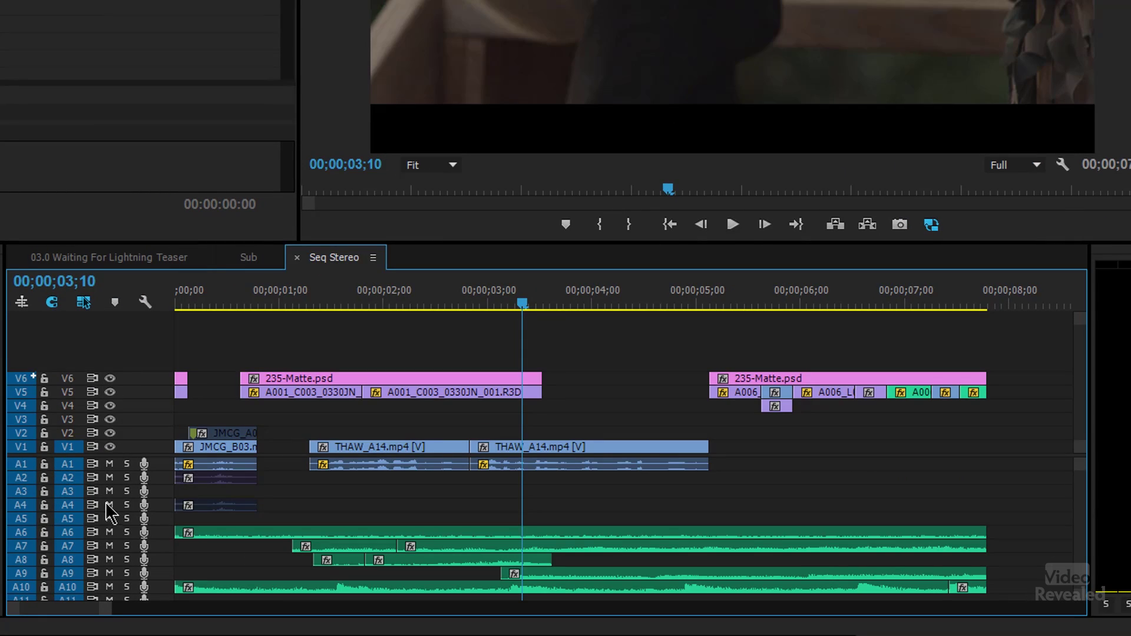
pyautogui.press('\\')
pyautogui.press('\\')
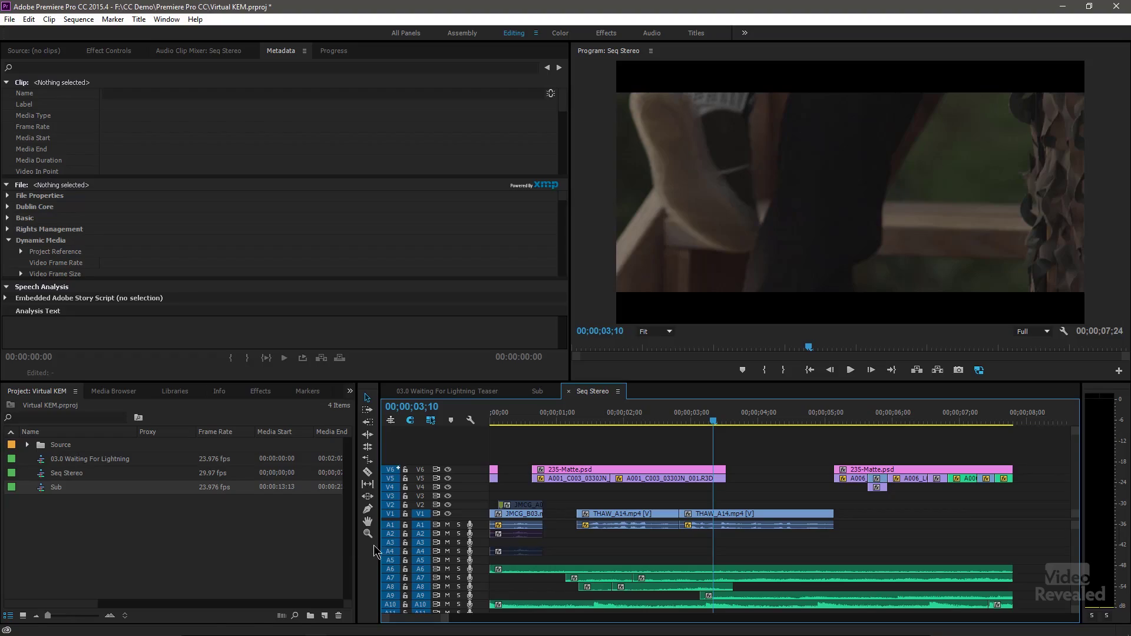
# Check the Sub sequence's tracks and Sequence Settings, then begin a new sequence.
pyautogui.click(538, 392)
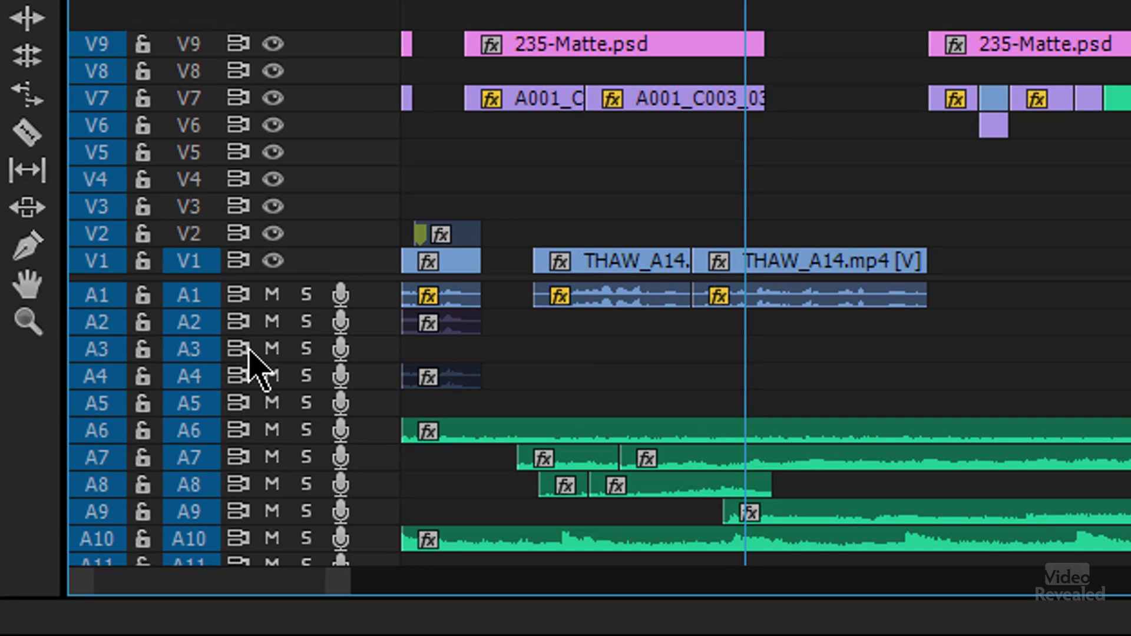
pyautogui.scroll(-3, 309, 174)
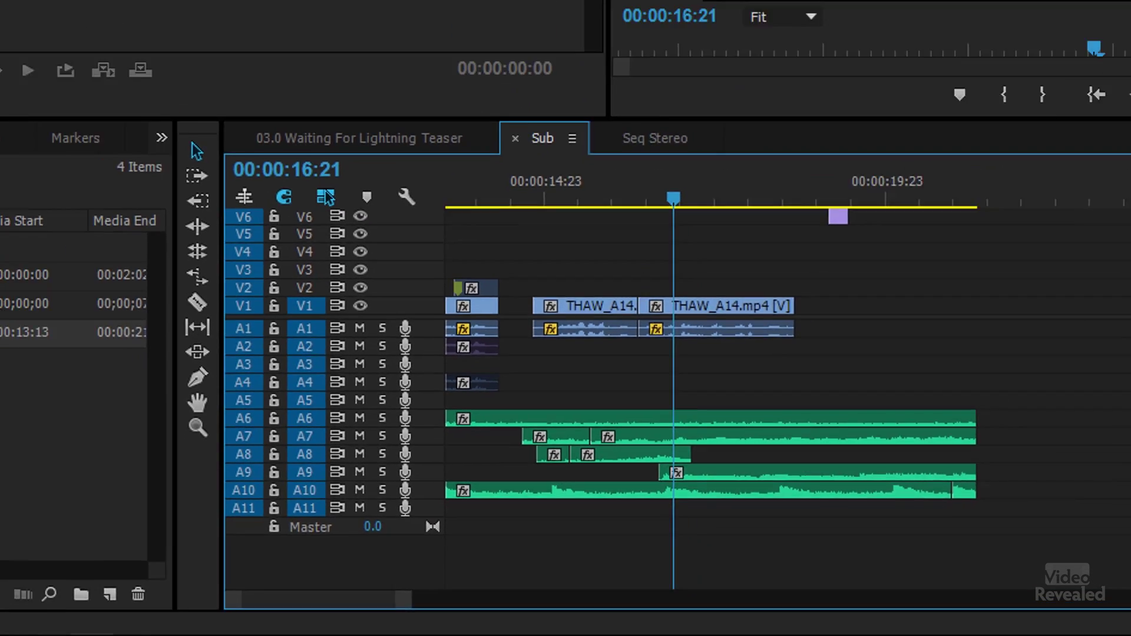
pyautogui.click(79, 19)
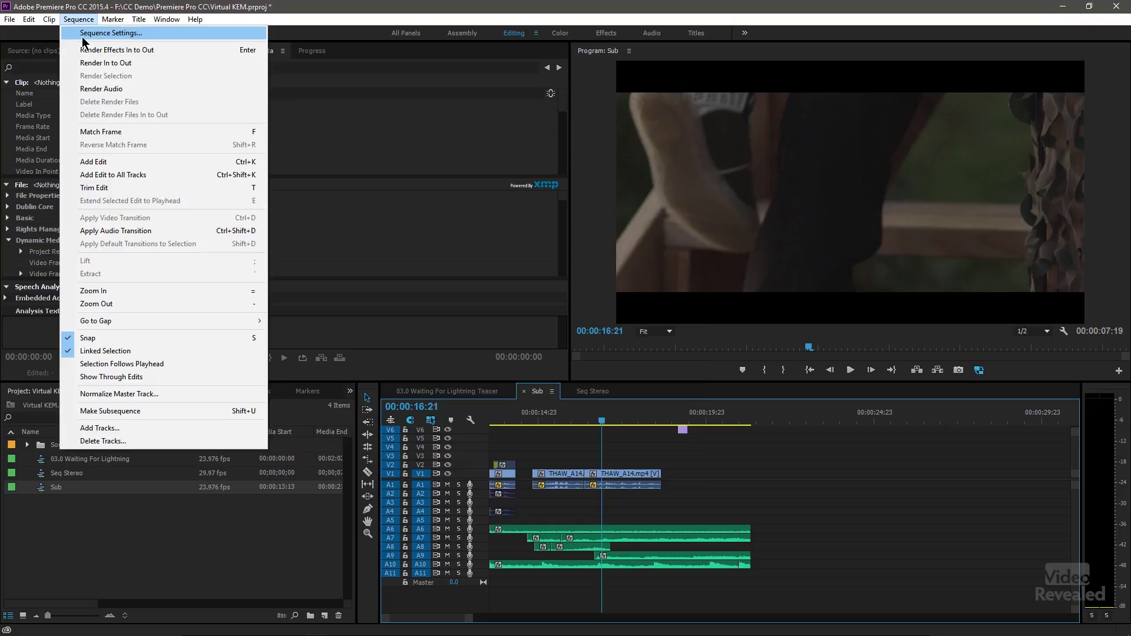
pyautogui.click(89, 33)
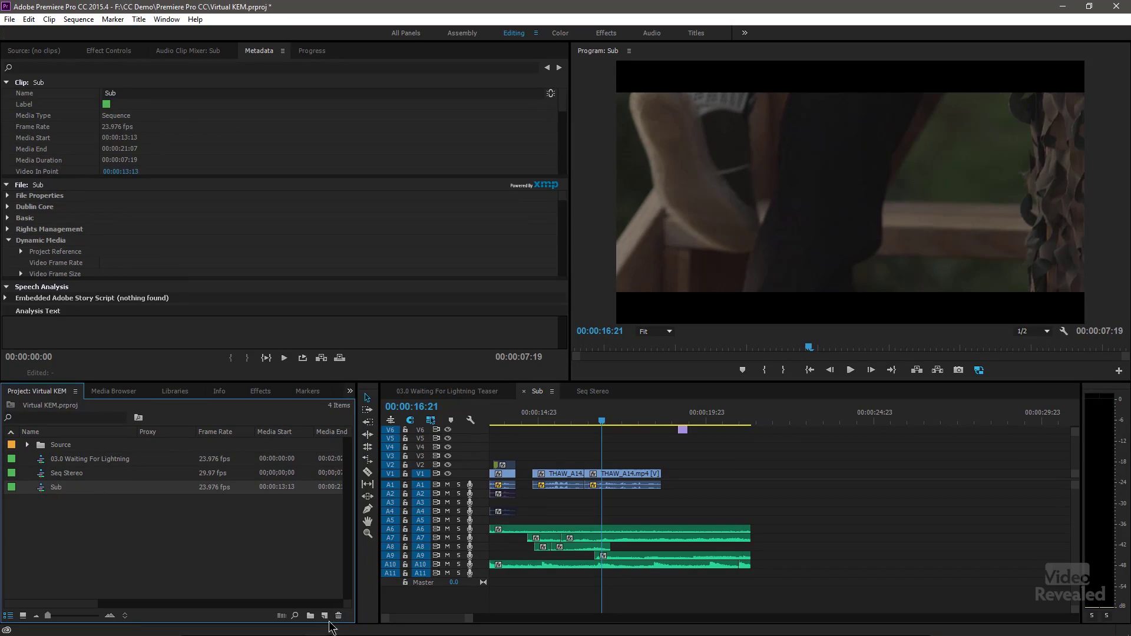
pyautogui.click(325, 617)
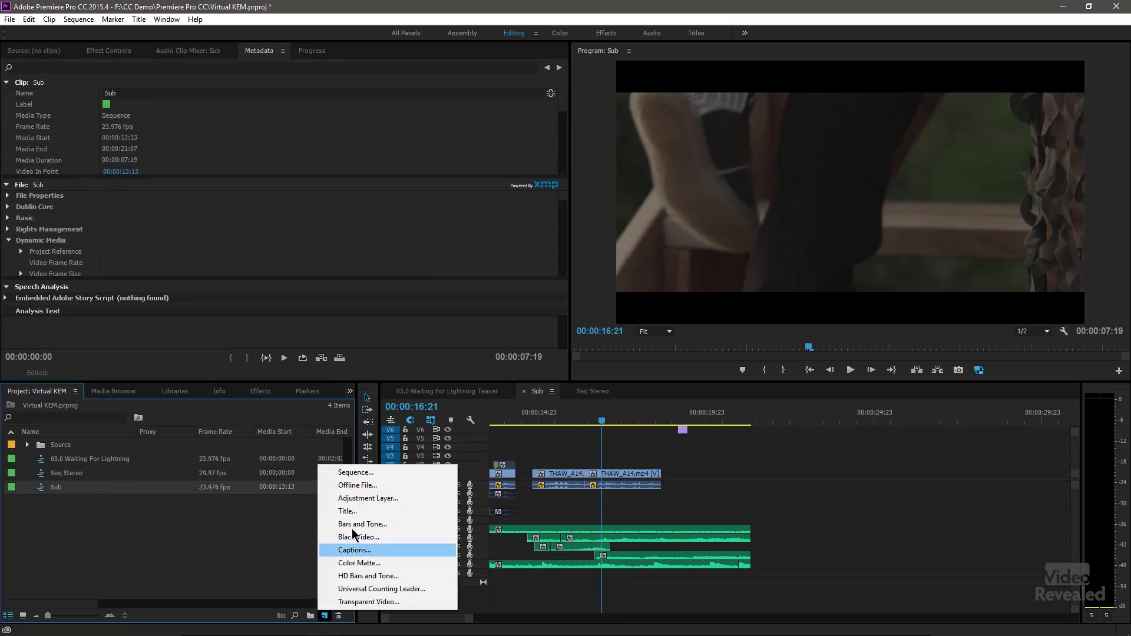
pyautogui.click(364, 475)
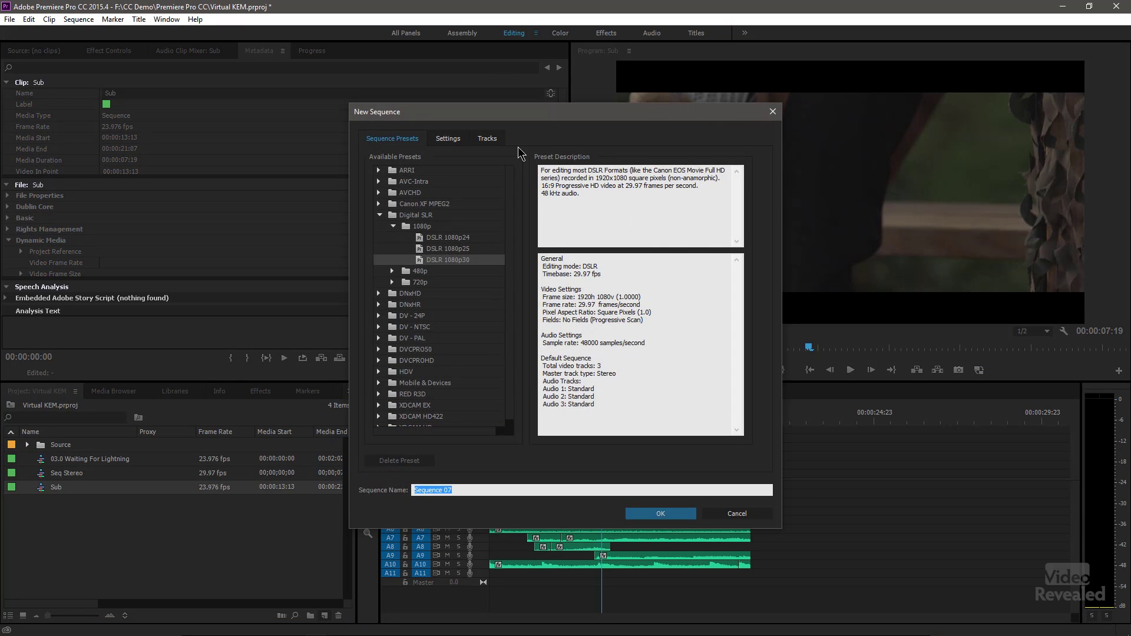
# Create Sequence 07 with the loaded 11 audio tracks and a 32-channel Multichannel master.
pyautogui.click(488, 139)
pyautogui.click(441, 399)
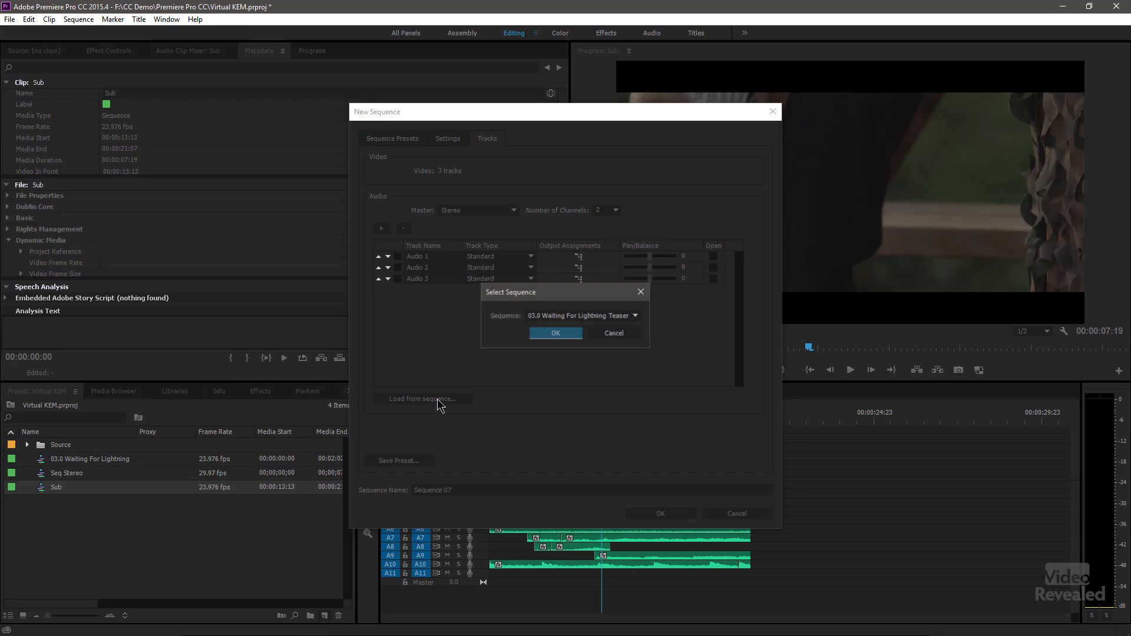
pyautogui.click(557, 334)
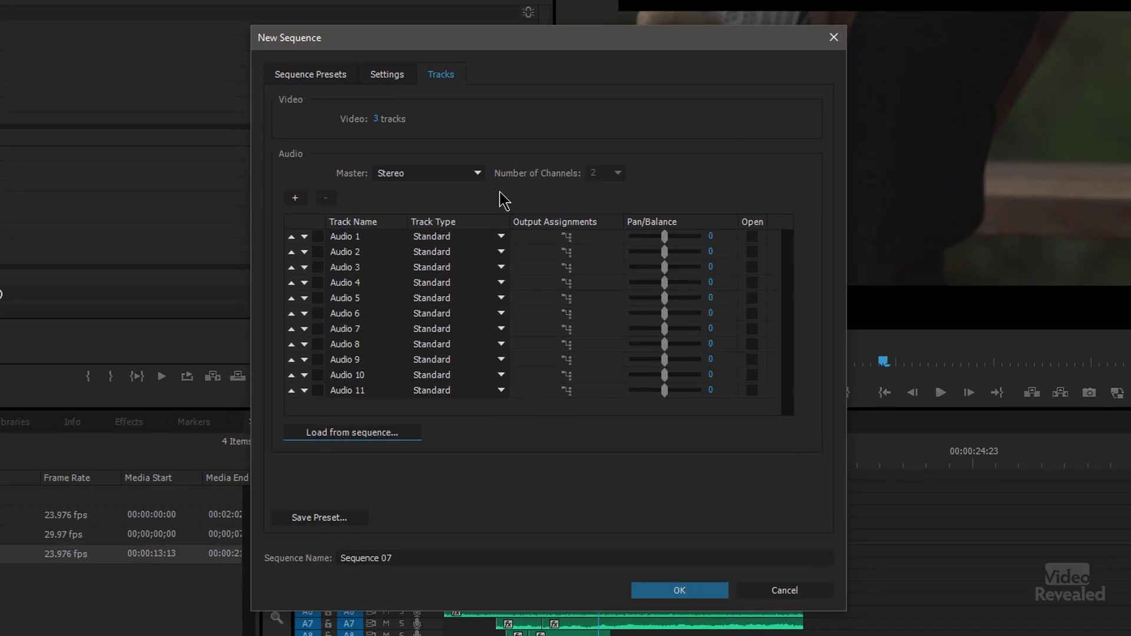
pyautogui.click(501, 211)
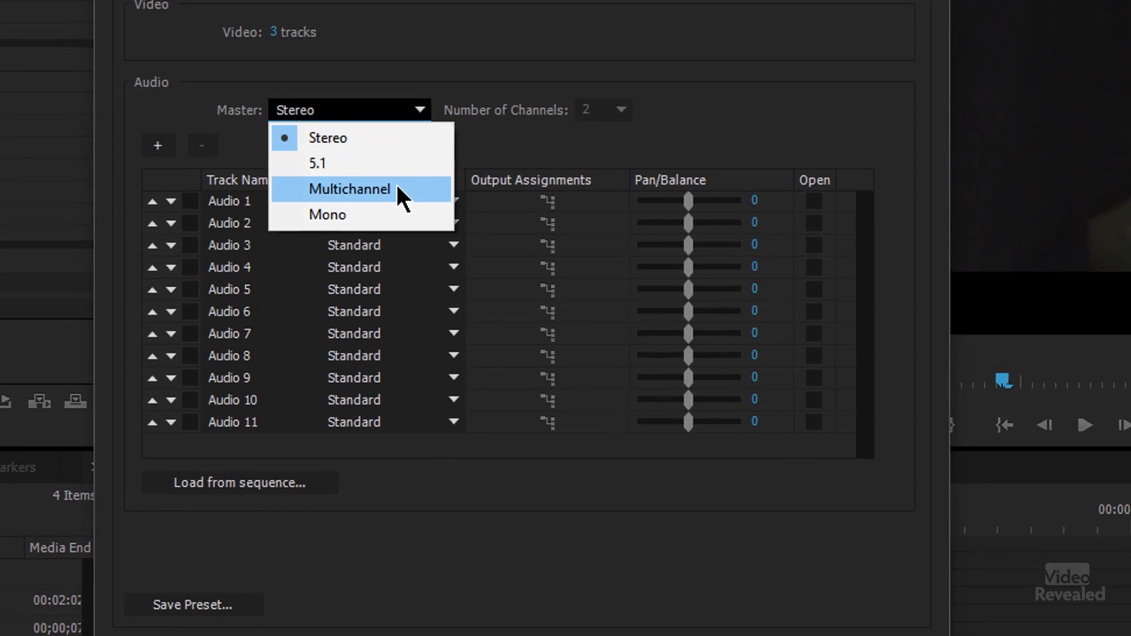
pyautogui.click(396, 187)
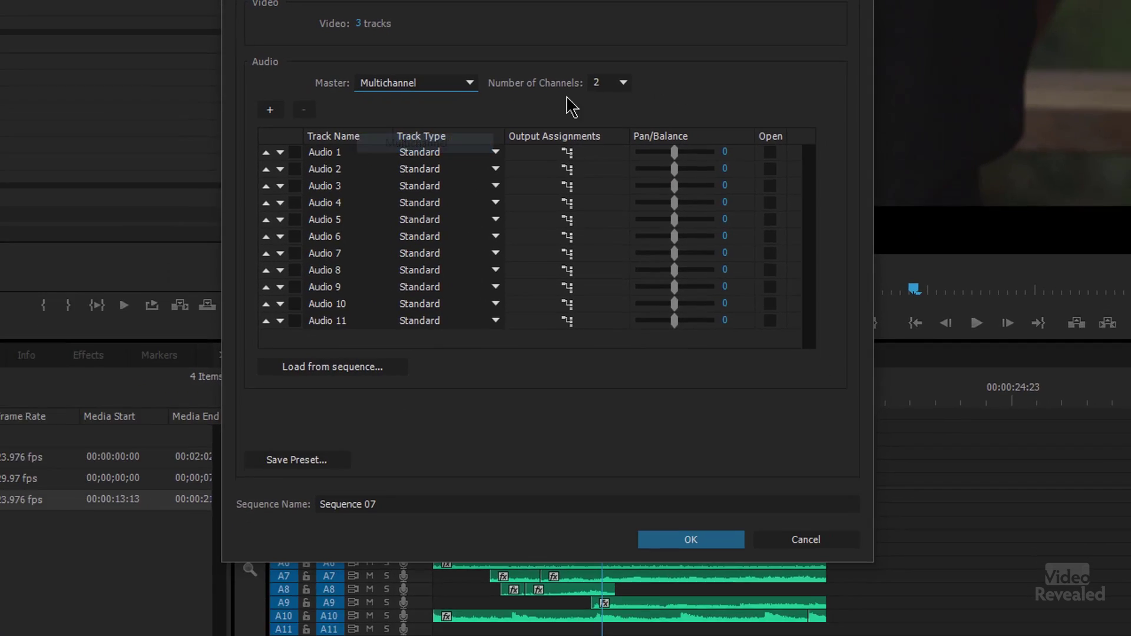
pyautogui.click(601, 110)
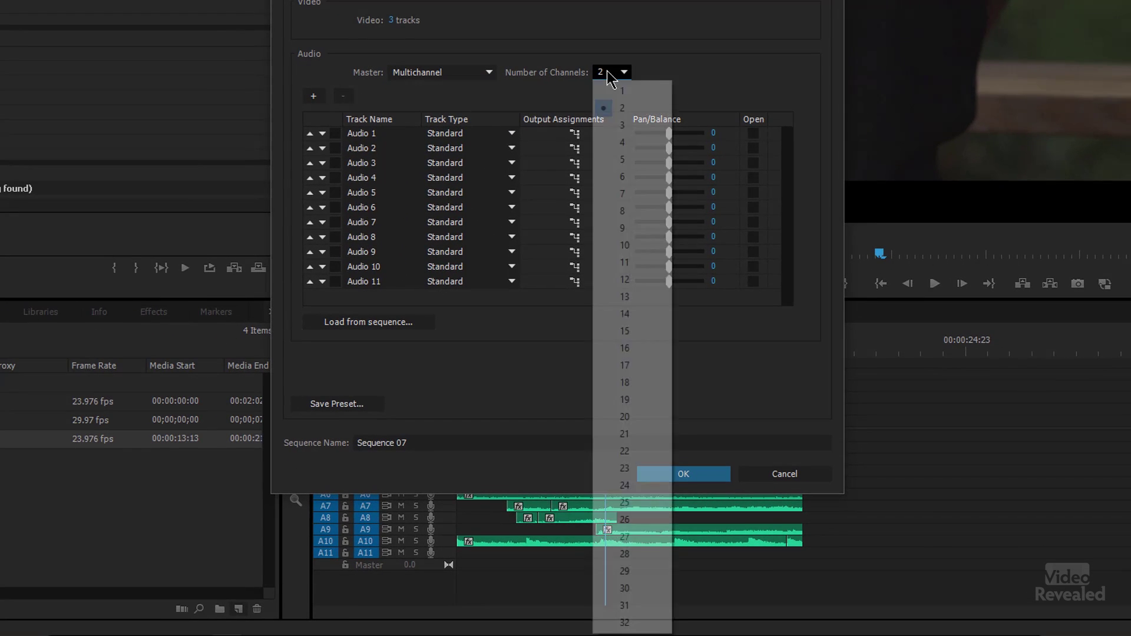
pyautogui.click(648, 621)
pyautogui.click(719, 479)
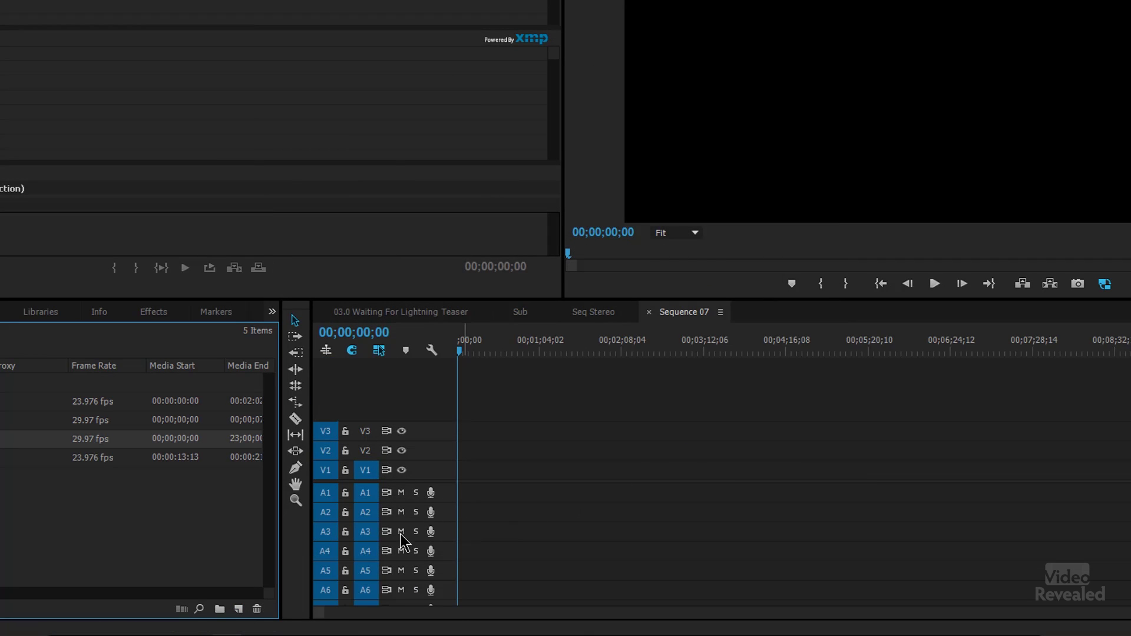
# Delete all empty video and audio tracks from Sequence 07, leaving V1 and A1.
pyautogui.scroll(-3, 432, 525)
pyautogui.scroll(-3, 411, 459)
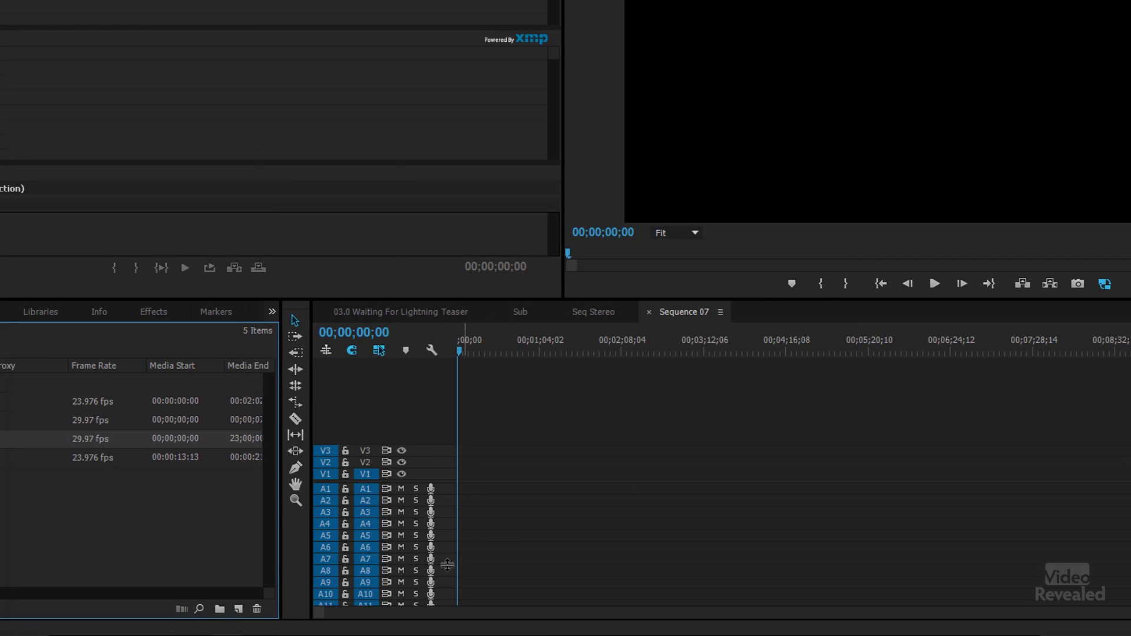
pyautogui.rightClick(371, 530)
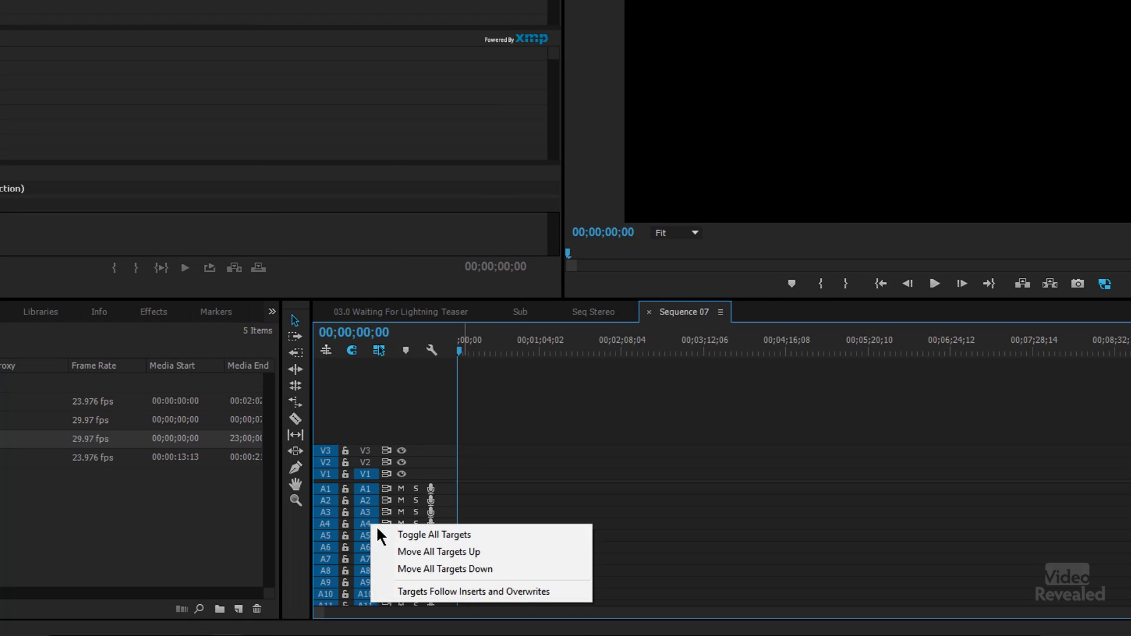
pyautogui.click(440, 501)
pyautogui.rightClick(437, 495)
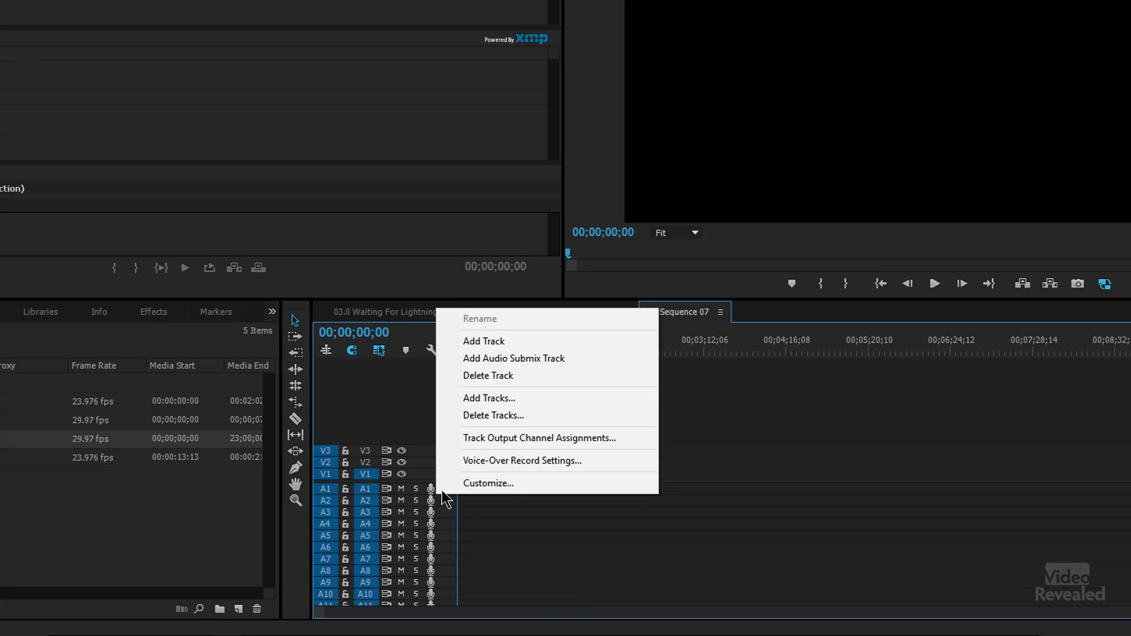
pyautogui.click(480, 415)
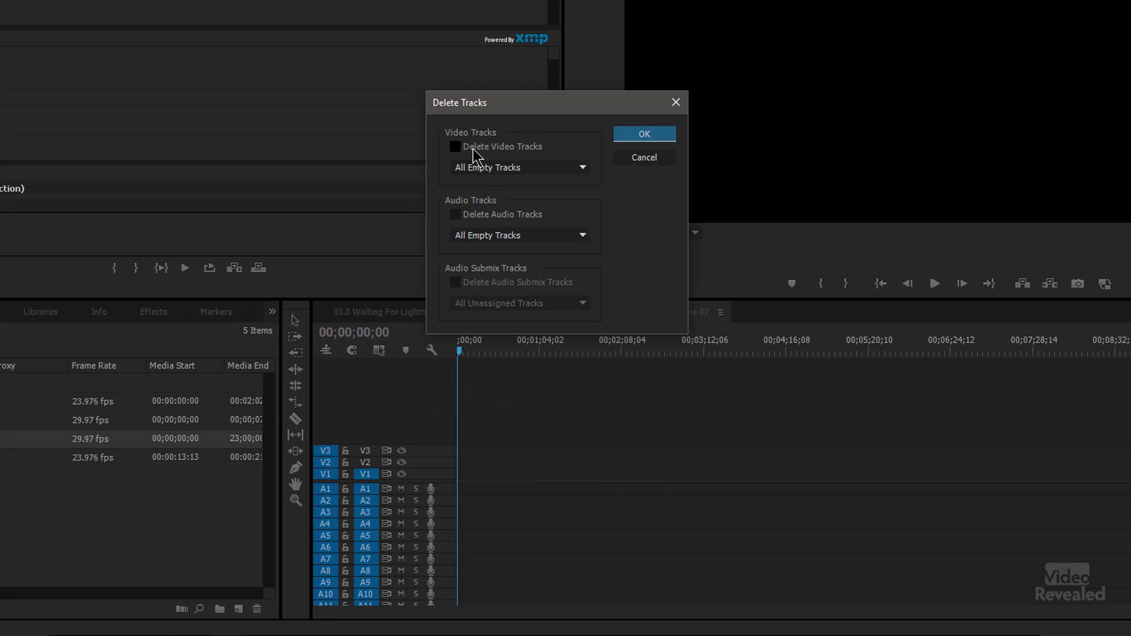
pyautogui.click(643, 134)
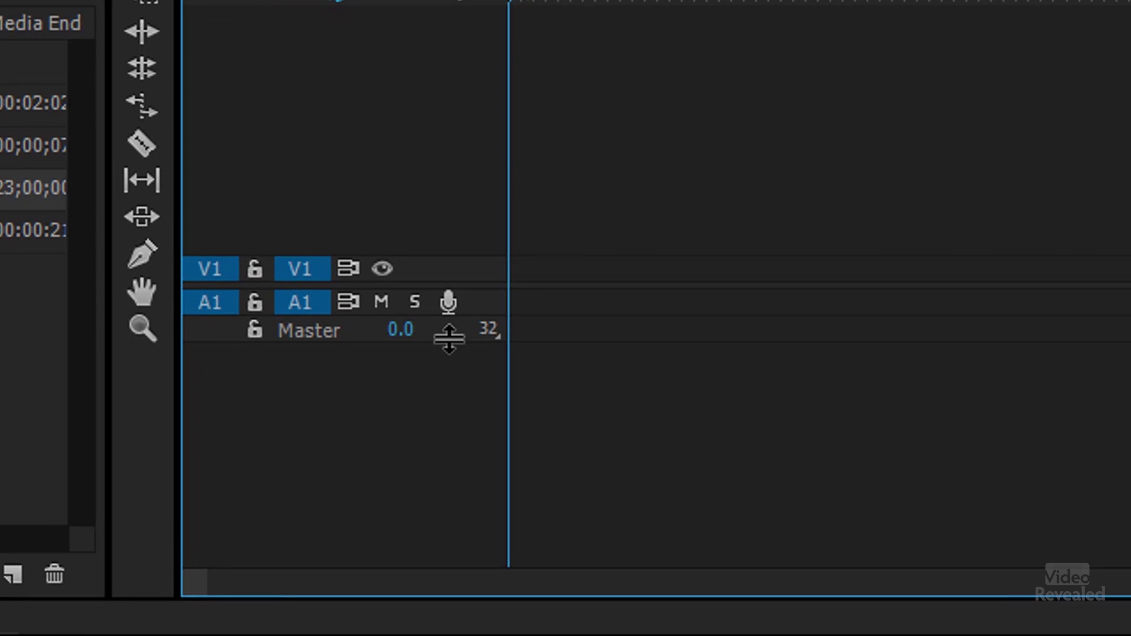
# Enlarge the Master track and confirm it stays at 32 channels.
pyautogui.moveTo(449, 352); pyautogui.dragTo(451, 415)
pyautogui.click(495, 339)
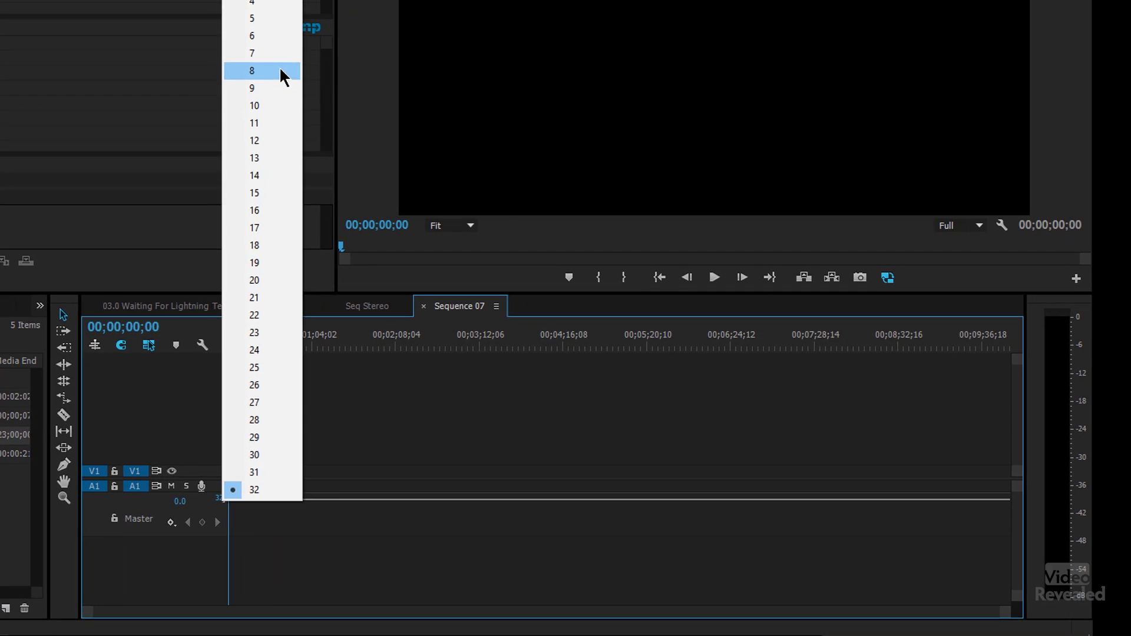
pyautogui.click(278, 70)
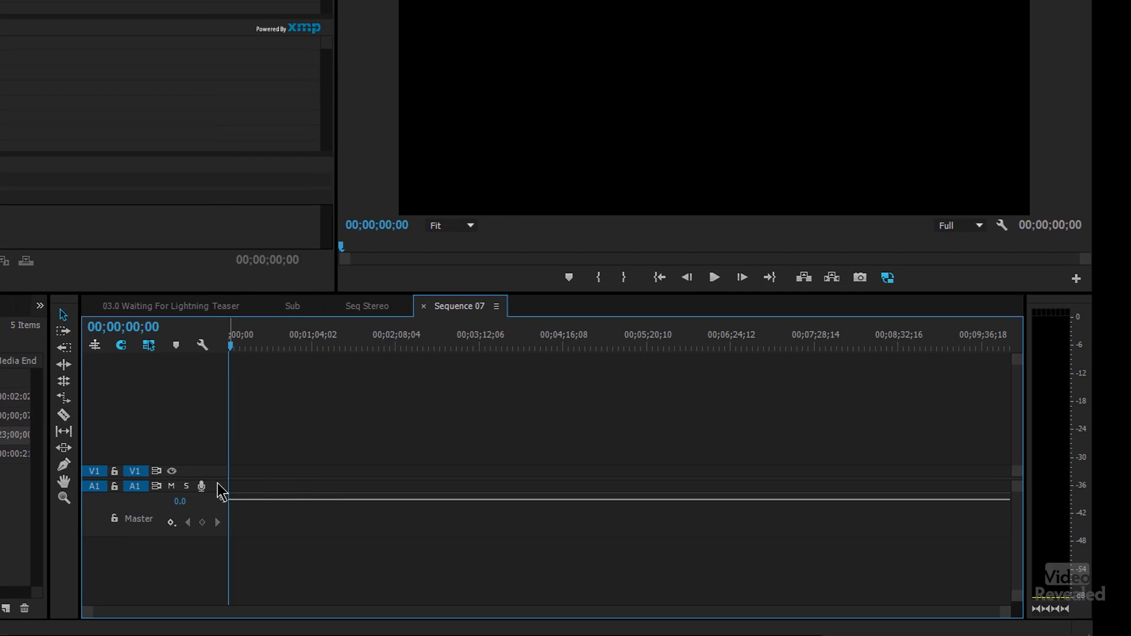
pyautogui.click(224, 503)
pyautogui.click(262, 482)
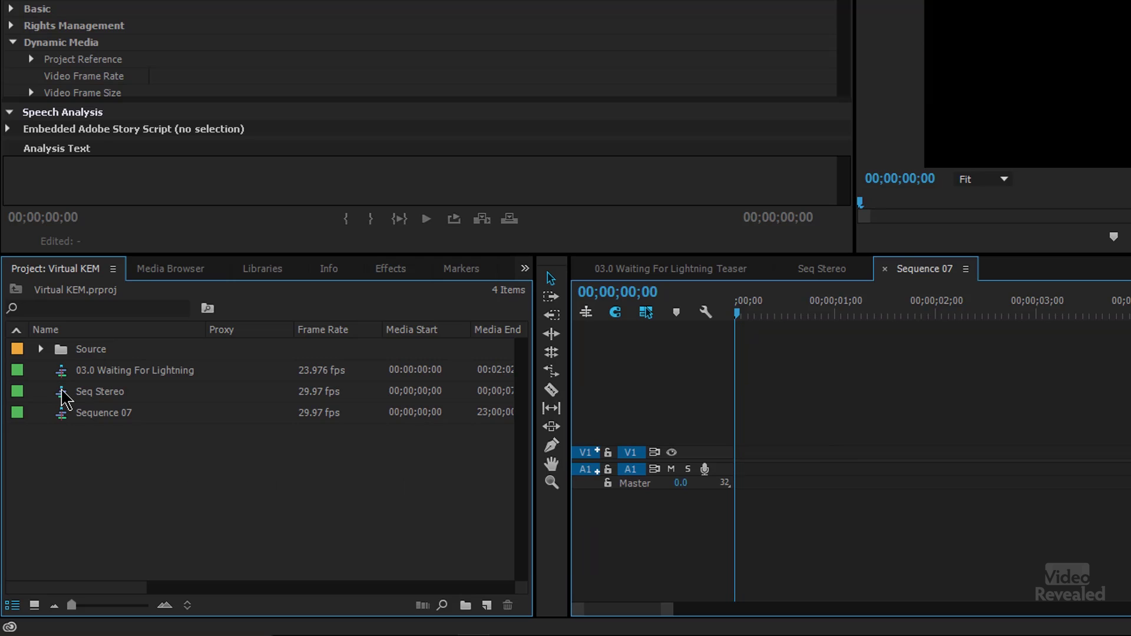
# Open Seq Stereo in the timeline and glance at the teaser sequence tab.
pyautogui.doubleClick(65, 397)
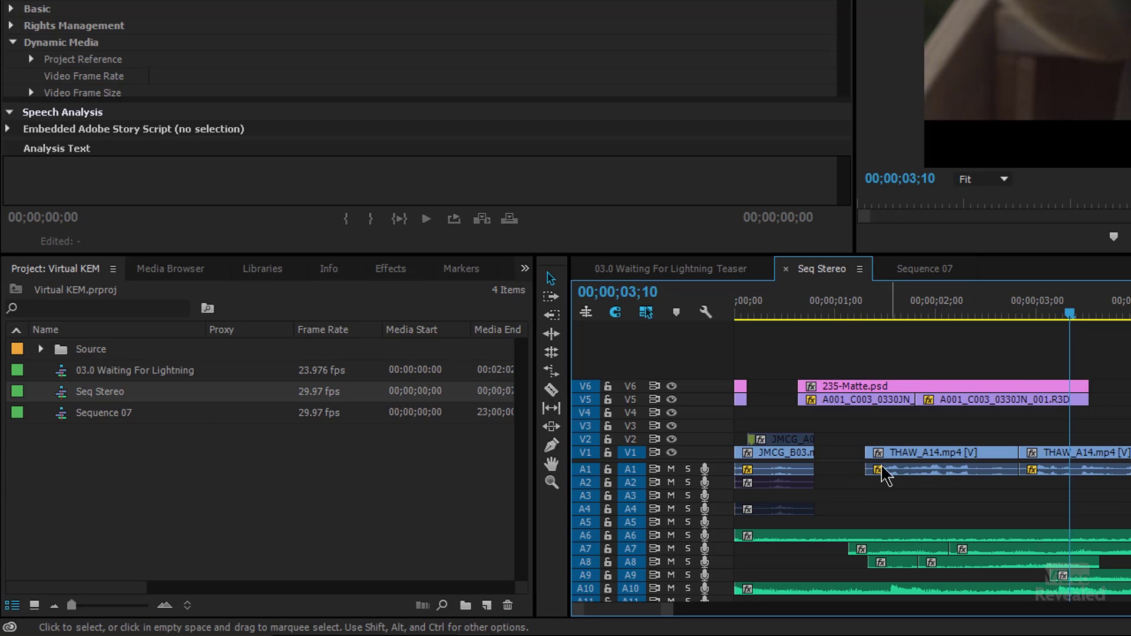
pyautogui.click(689, 274)
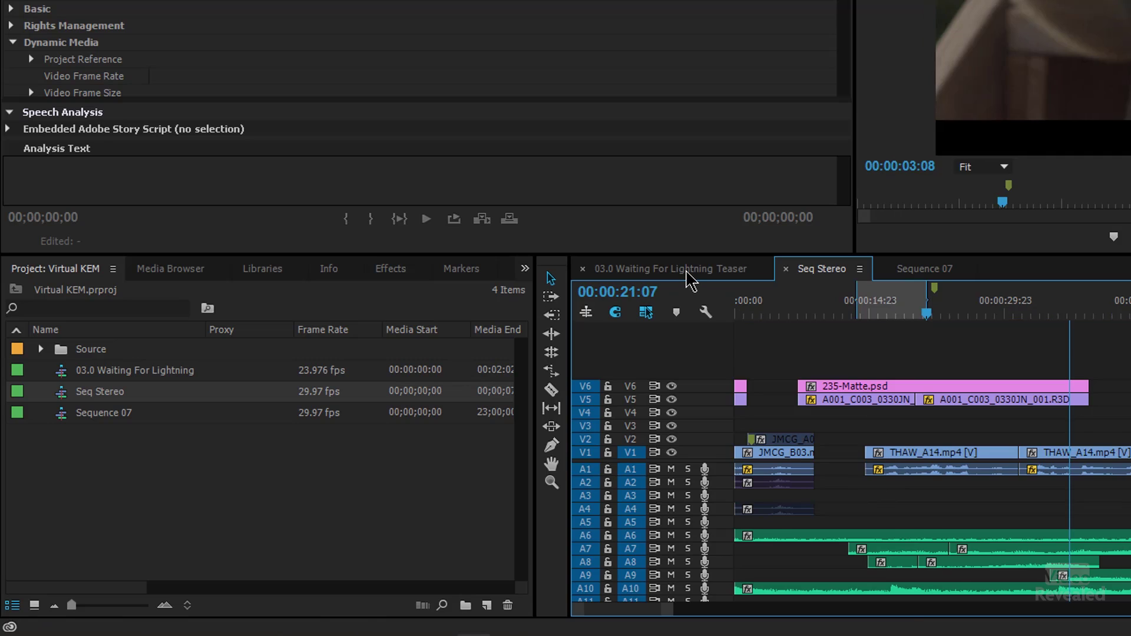
pyautogui.click(811, 274)
# Rename Sequence 07 to Seq 32 in the Project panel and view its tab.
pyautogui.click(107, 414)
pyautogui.click(106, 414)
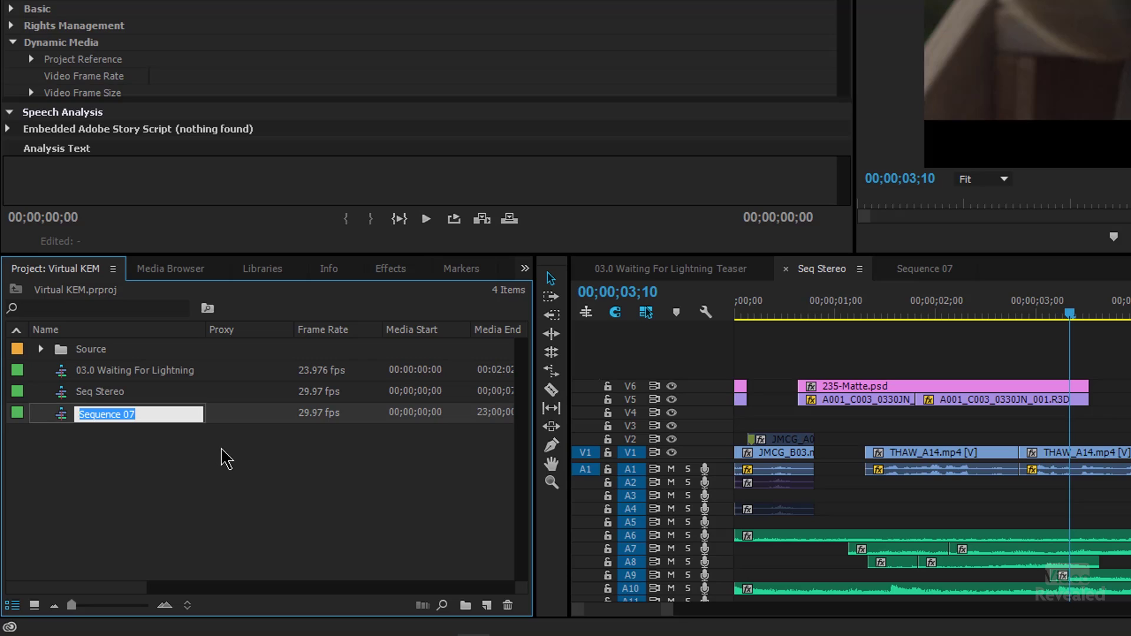
pyautogui.write('Seq 32')
pyautogui.press('Return')
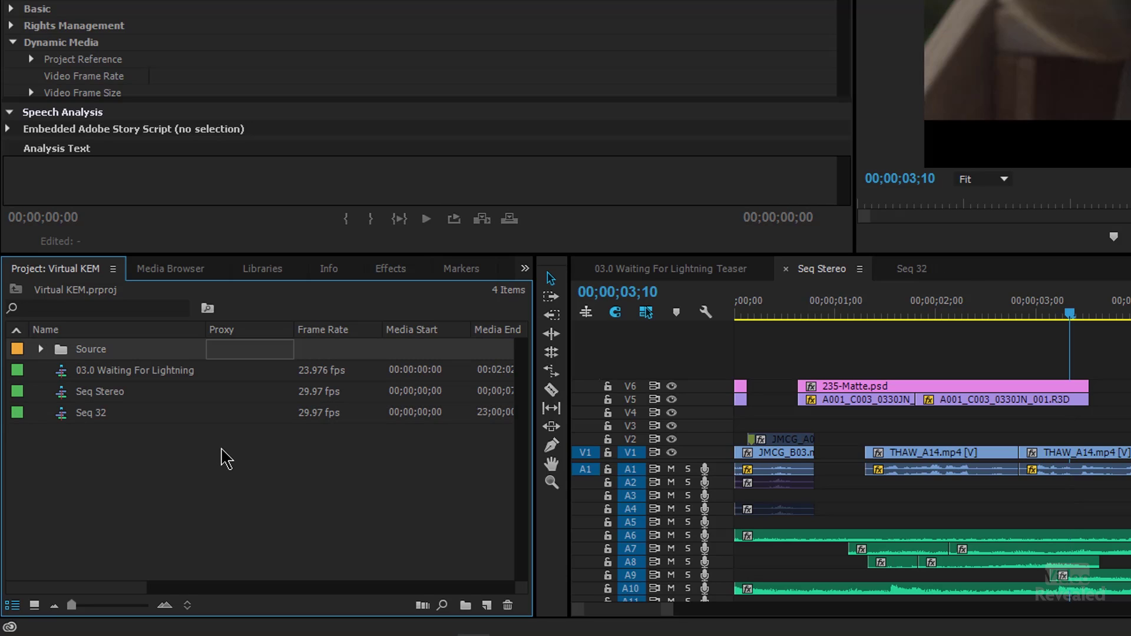
pyautogui.click(911, 276)
pyautogui.click(825, 275)
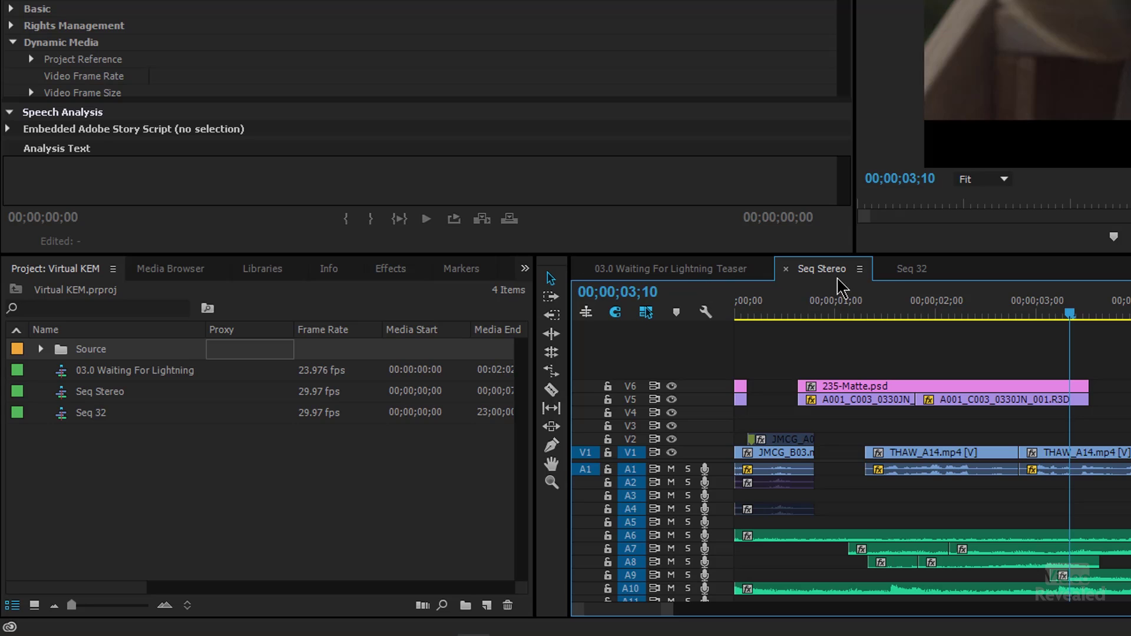
# Duplicate Seq 32, rename the copy from 'Seq 32 Copy 01' to 'Seq 32 Master', and open it.
pyautogui.rightClick(66, 414)
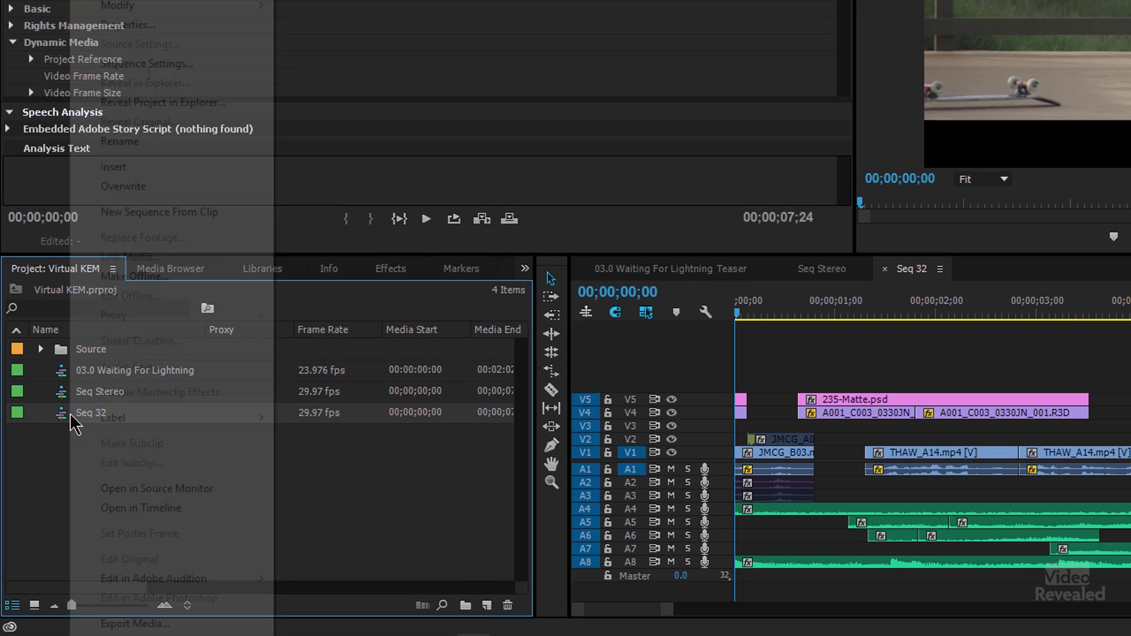
pyautogui.click(148, 1)
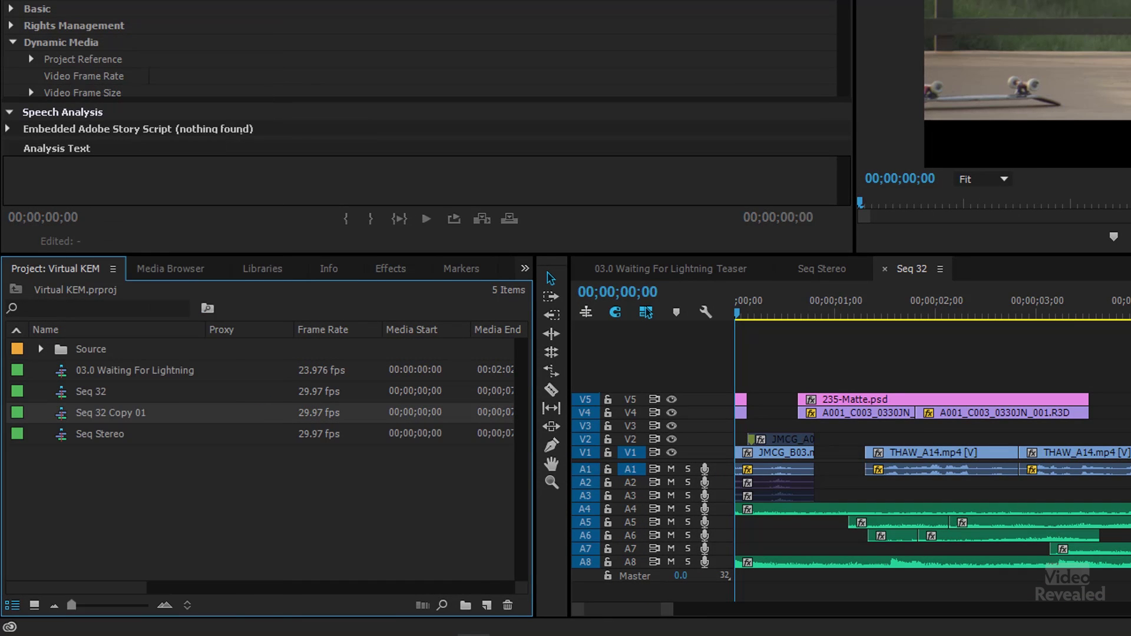
pyautogui.click(134, 414)
pyautogui.moveTo(111, 414); pyautogui.dragTo(178, 428)
pyautogui.write('Master')
pyautogui.press('Tab')
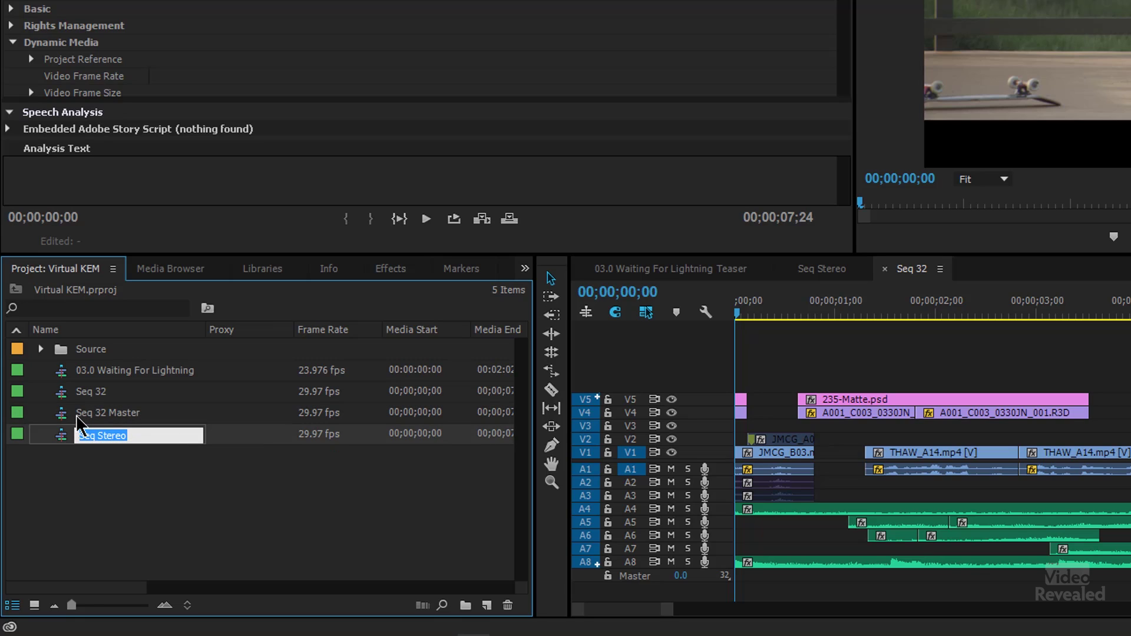
pyautogui.doubleClick(63, 414)
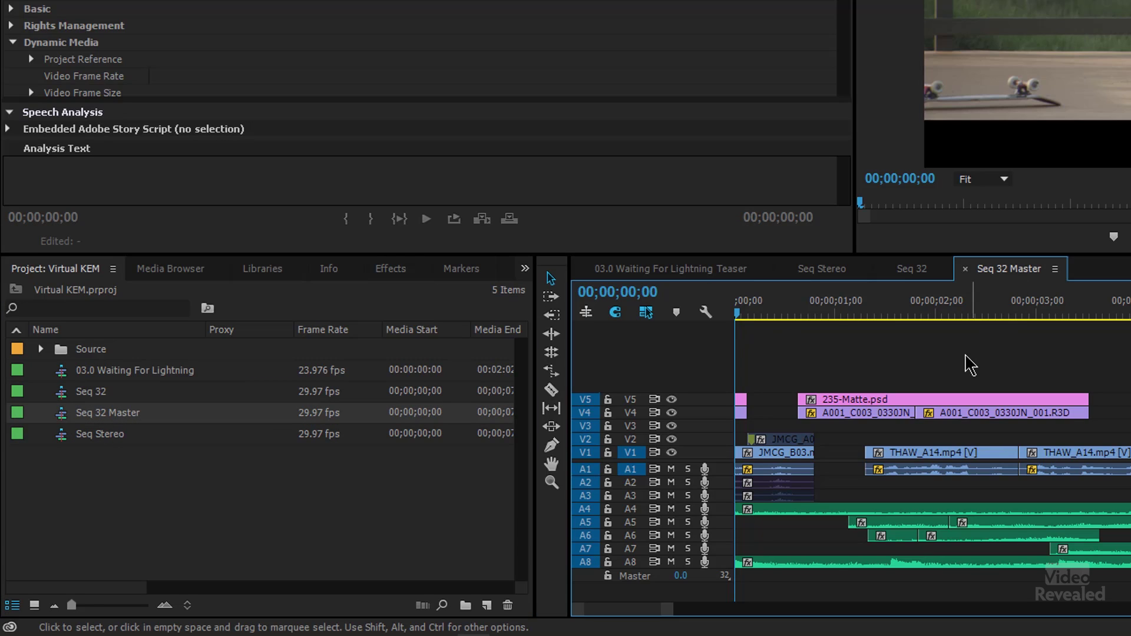
# Delete every clip in Seq 32 Master and remove empty audio and video tracks, leaving V1, A1 and Master.
pyautogui.hotkey('ctrl', 'a')
pyautogui.press('Delete')
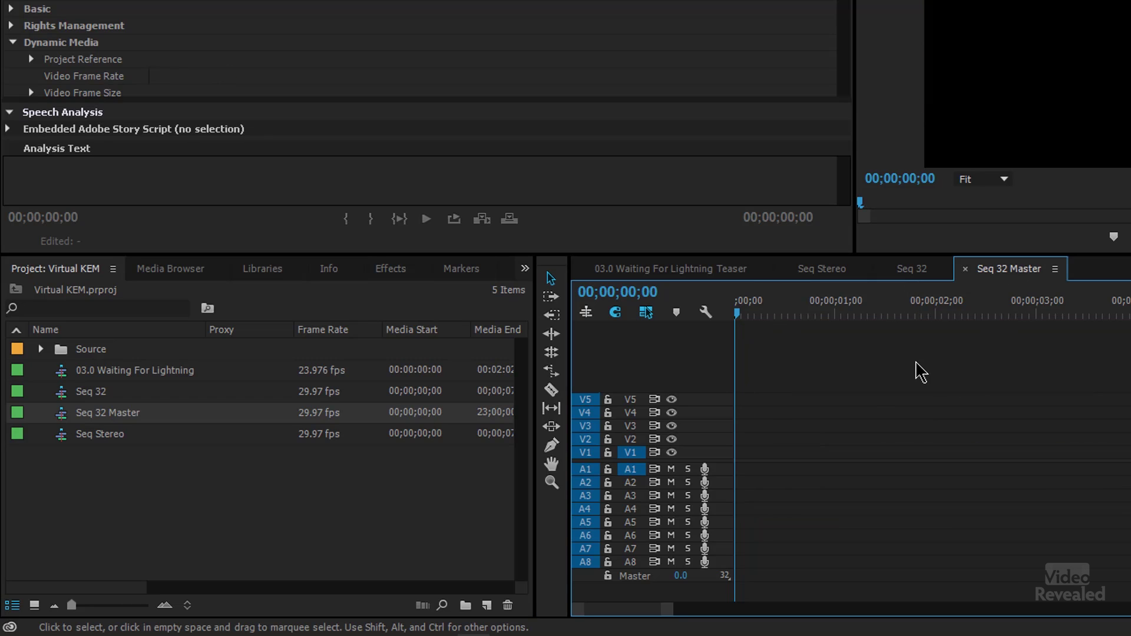
pyautogui.rightClick(730, 477)
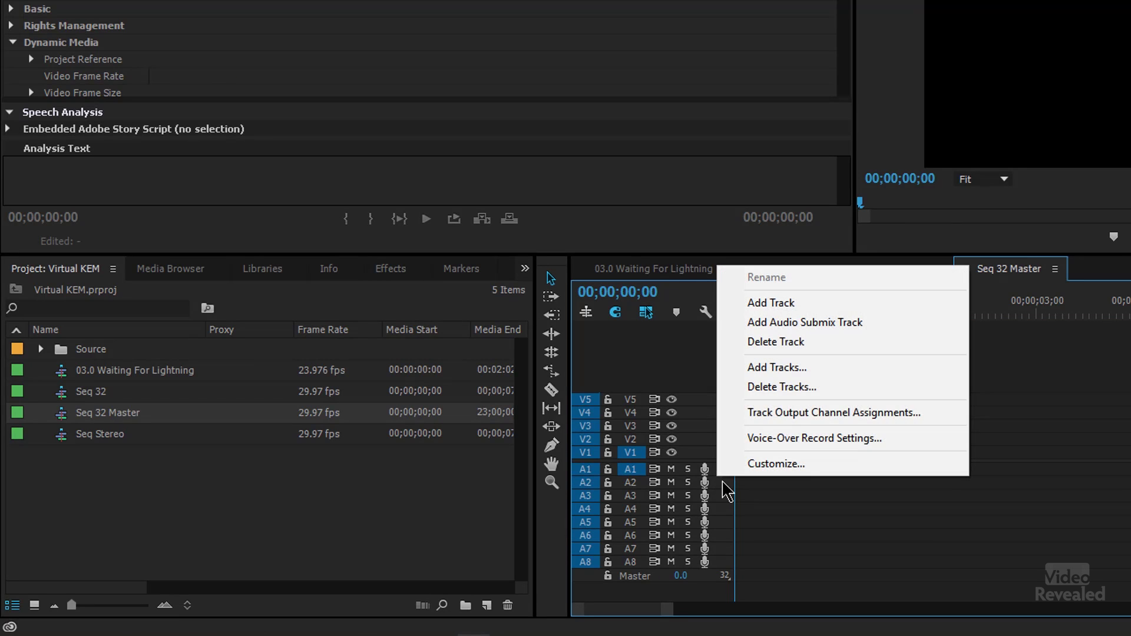
pyautogui.click(783, 388)
pyautogui.click(785, 160)
pyautogui.click(775, 83)
pyautogui.click(938, 68)
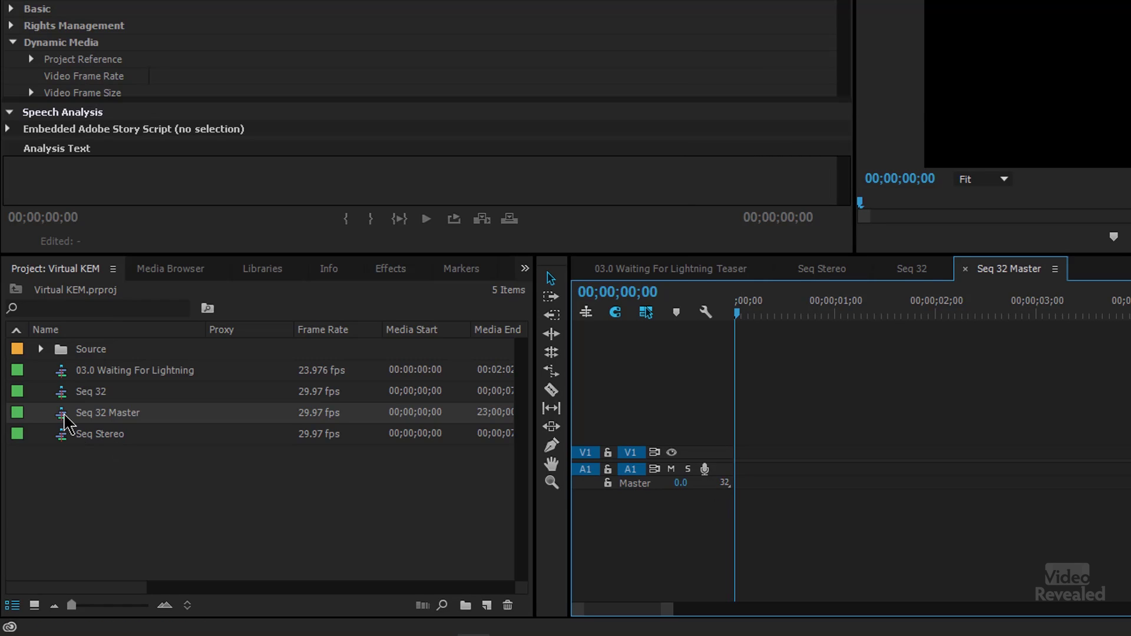
pyautogui.click(65, 394)
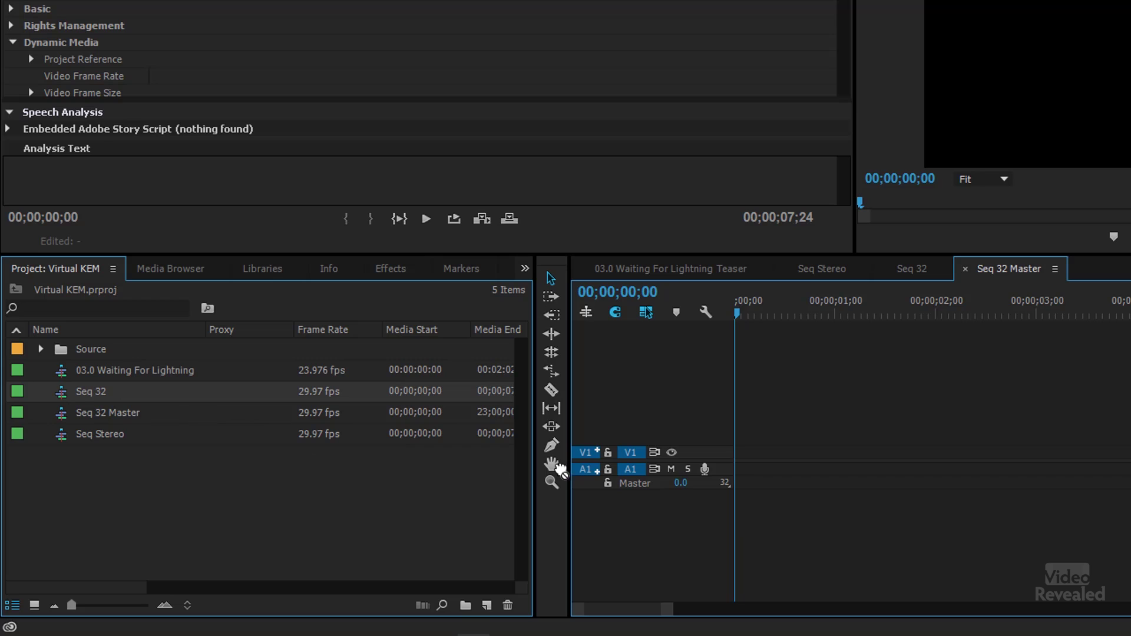
# Drag Seq 32 from the Project panel into the start of the Seq 32 Master timeline.
pyautogui.moveTo(710, 470); pyautogui.dragTo(289, 448)
pyautogui.click(275, 398)
pyautogui.moveTo(62, 395); pyautogui.dragTo(177, 405)
pyautogui.moveTo(598, 442); pyautogui.dragTo(738, 507)
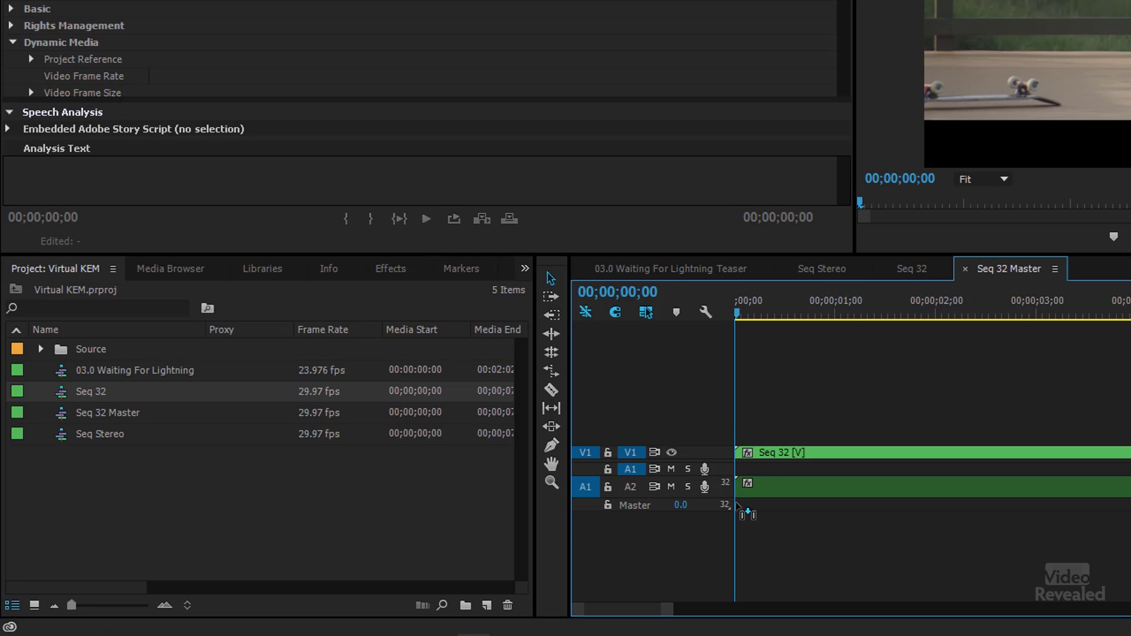
# Enlarge the A2 and master audio tracks to show the nested clip's 32 channels.
pyautogui.doubleClick(719, 495)
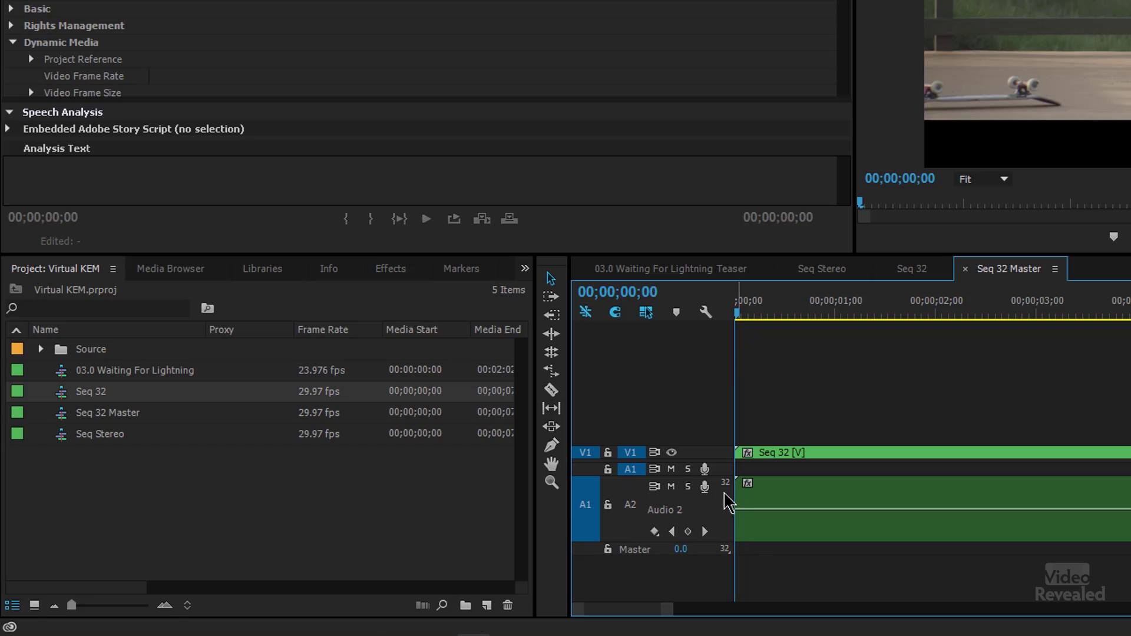
pyautogui.doubleClick(721, 560)
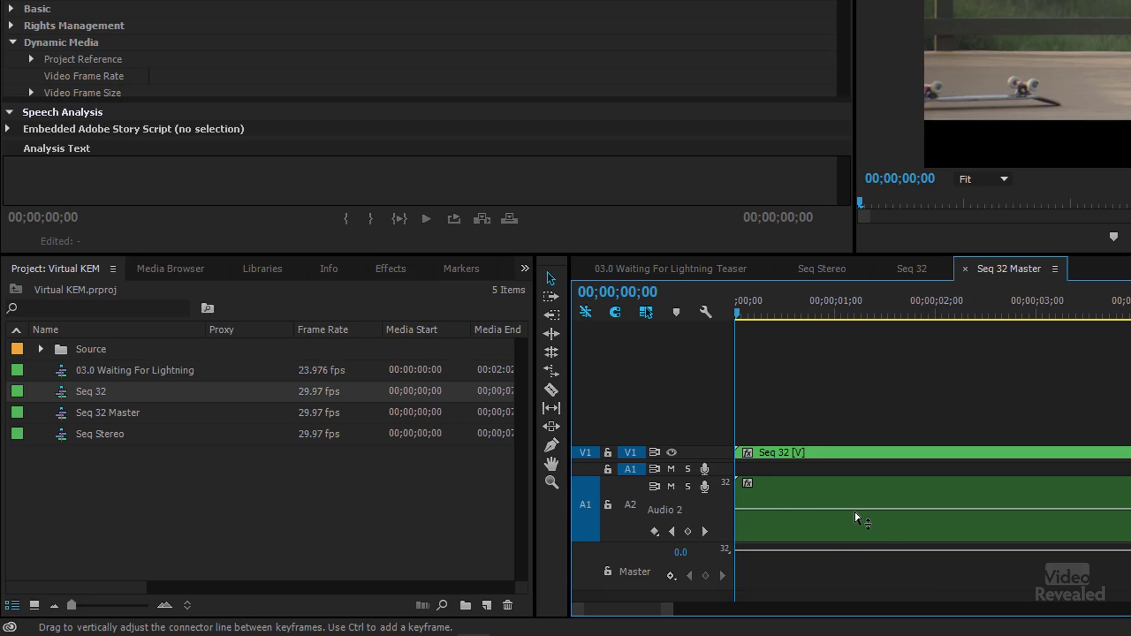
pyautogui.doubleClick(724, 522)
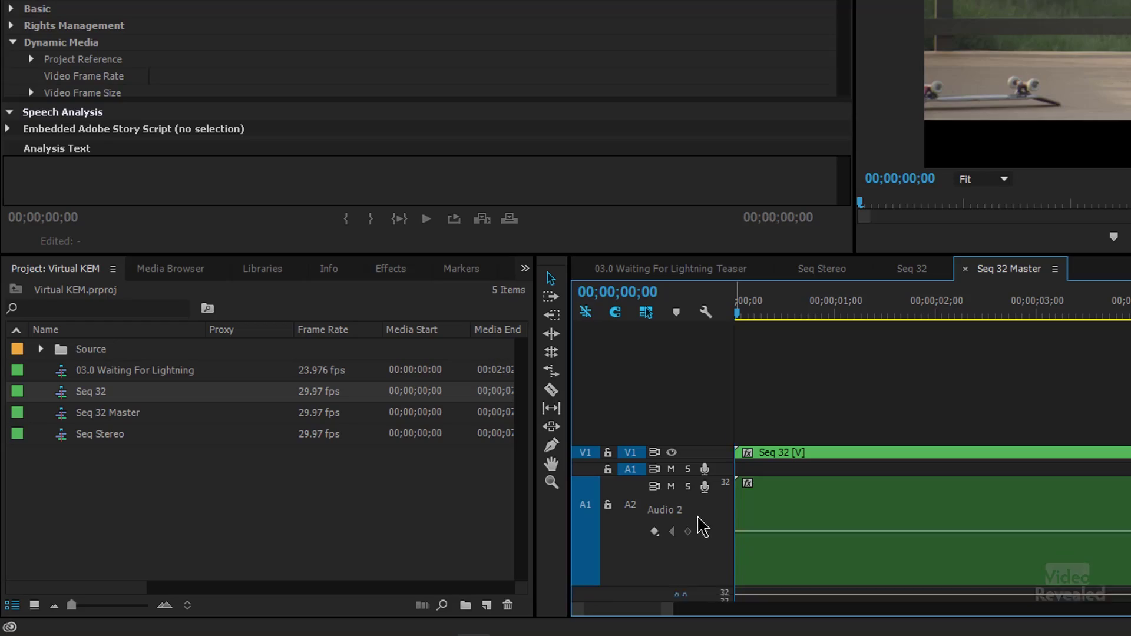
# Change the Master track from 32 to 8 channels and expand A2 to show its 8 channels.
pyautogui.scroll(-5, 701, 526)
pyautogui.scroll(-2, 697, 500)
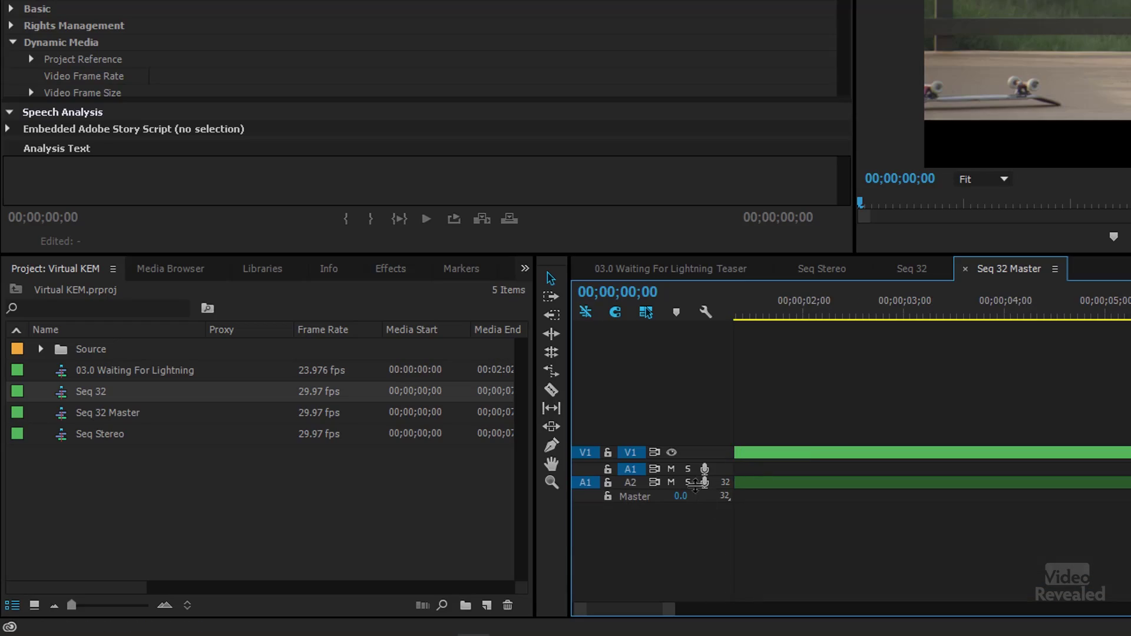
pyautogui.scroll(4, 698, 486)
pyautogui.scroll(-4, 682, 476)
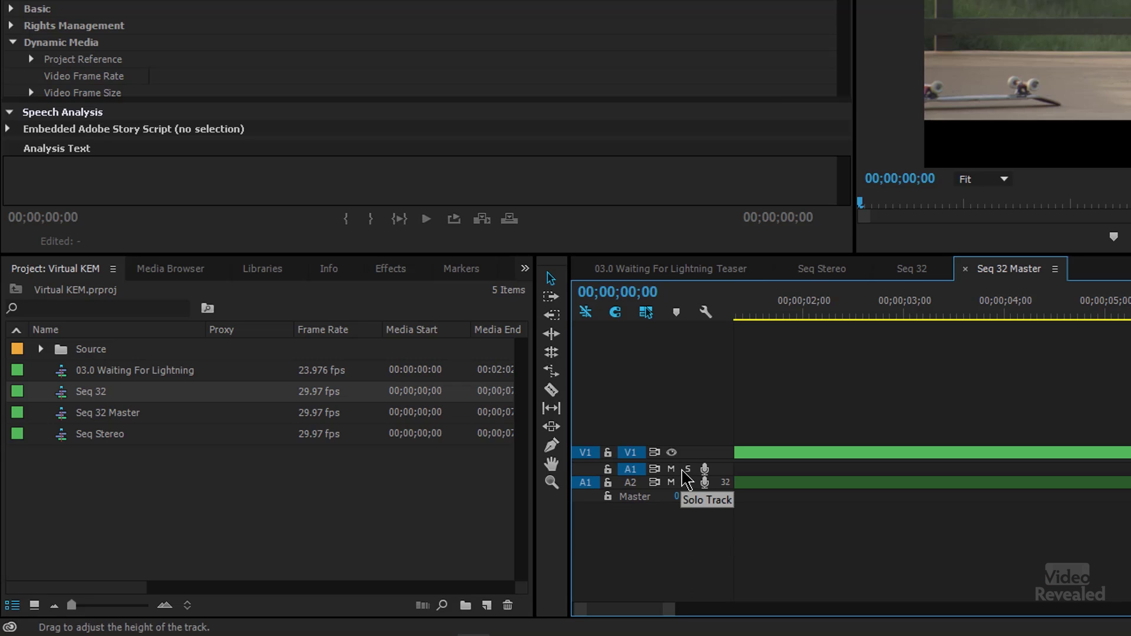
pyautogui.scroll(1, 684, 489)
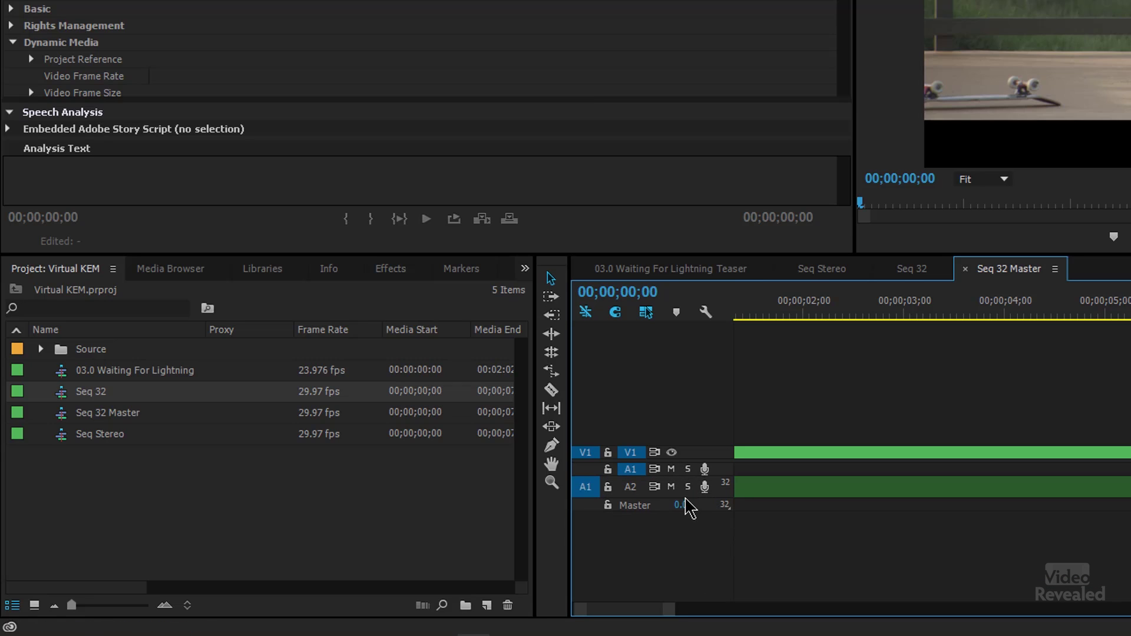
pyautogui.scroll(2, 687, 501)
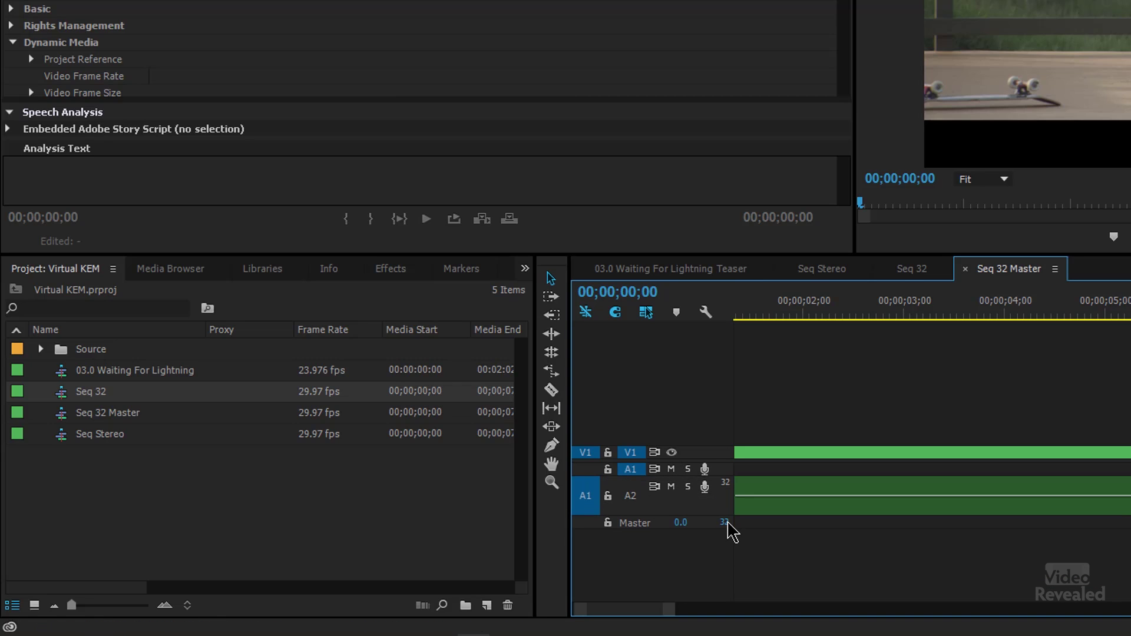
pyautogui.click(729, 524)
pyautogui.click(784, 44)
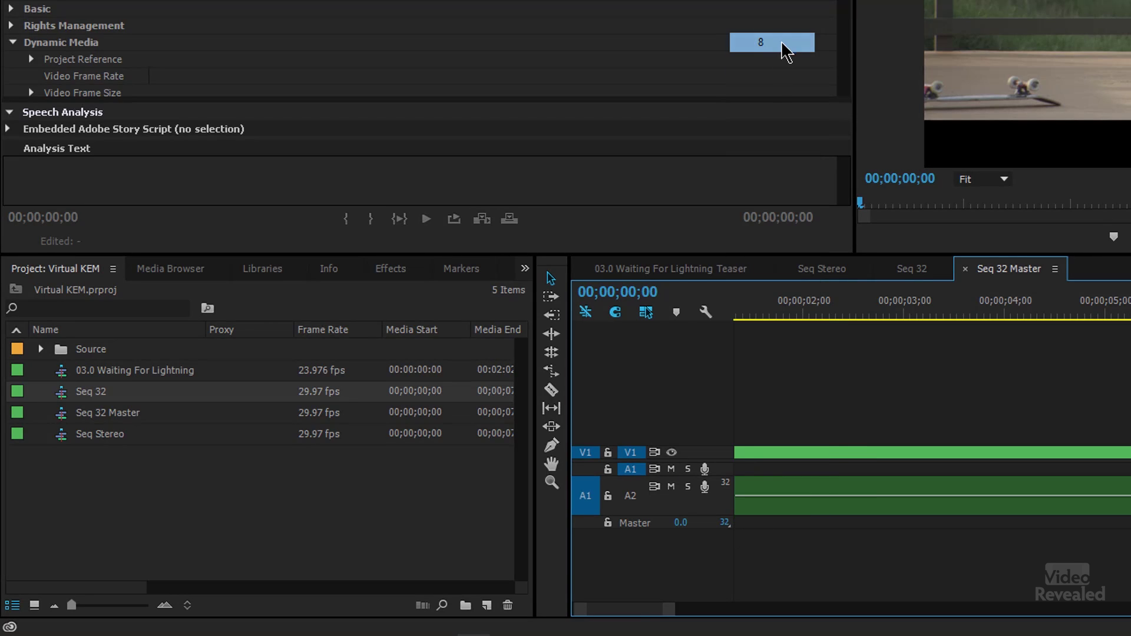
pyautogui.doubleClick(720, 505)
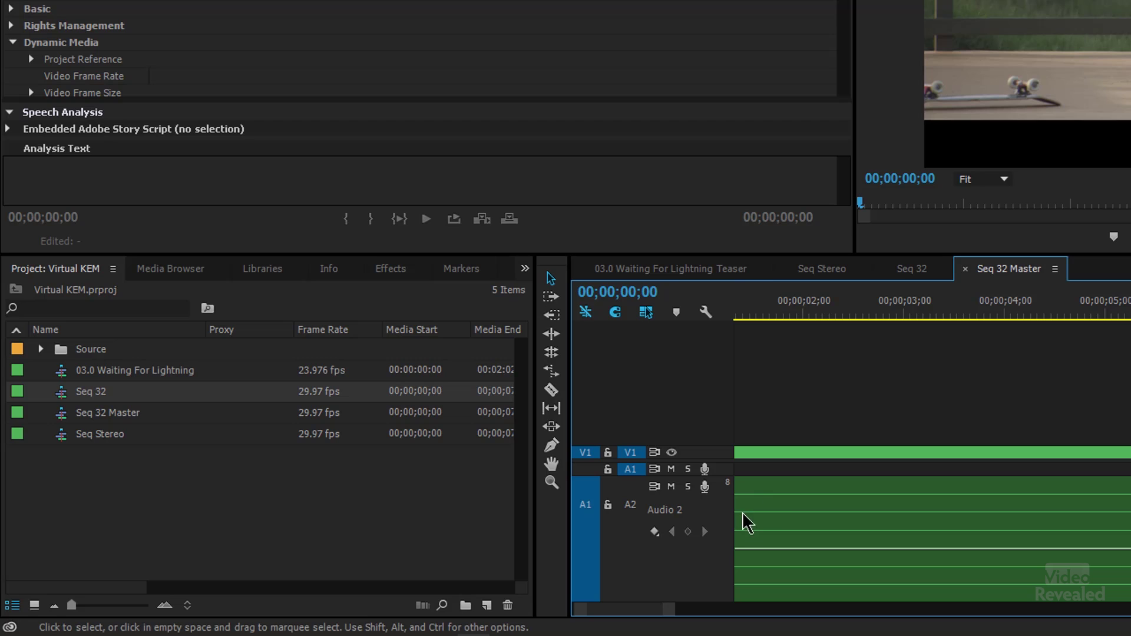
pyautogui.rightClick(723, 377)
pyautogui.click(765, 389)
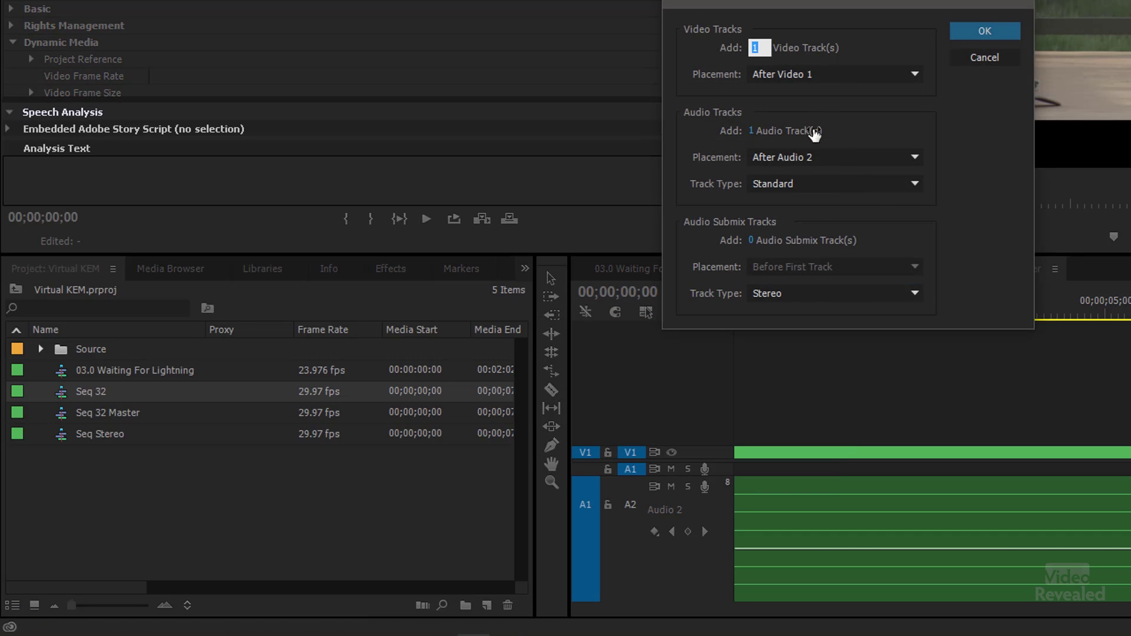
pyautogui.click(849, 185)
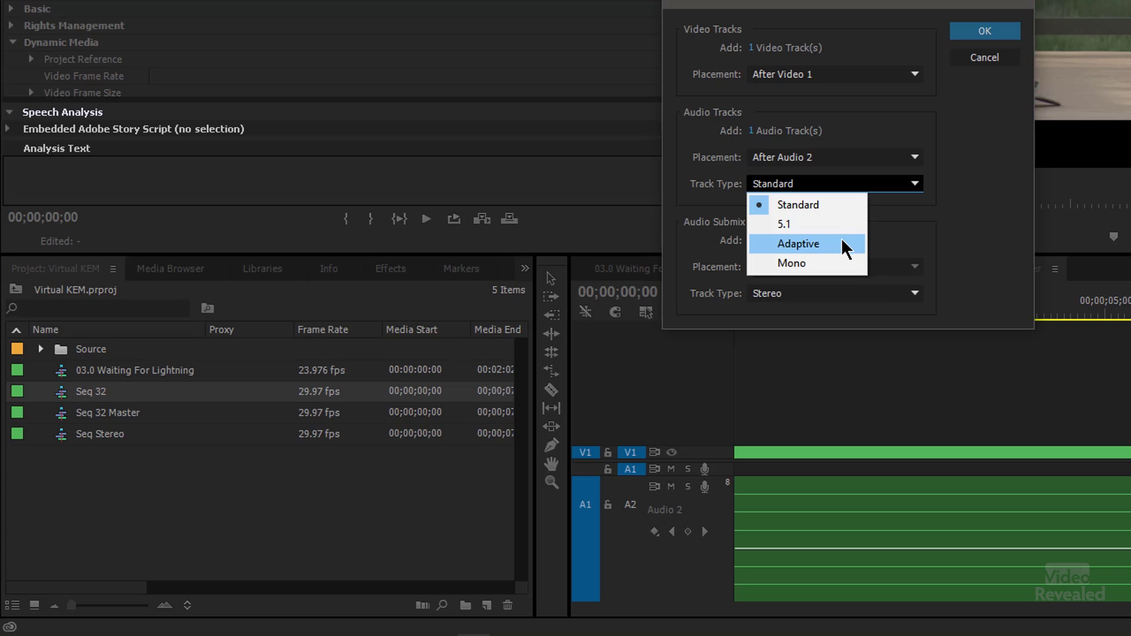
pyautogui.click(1002, 56)
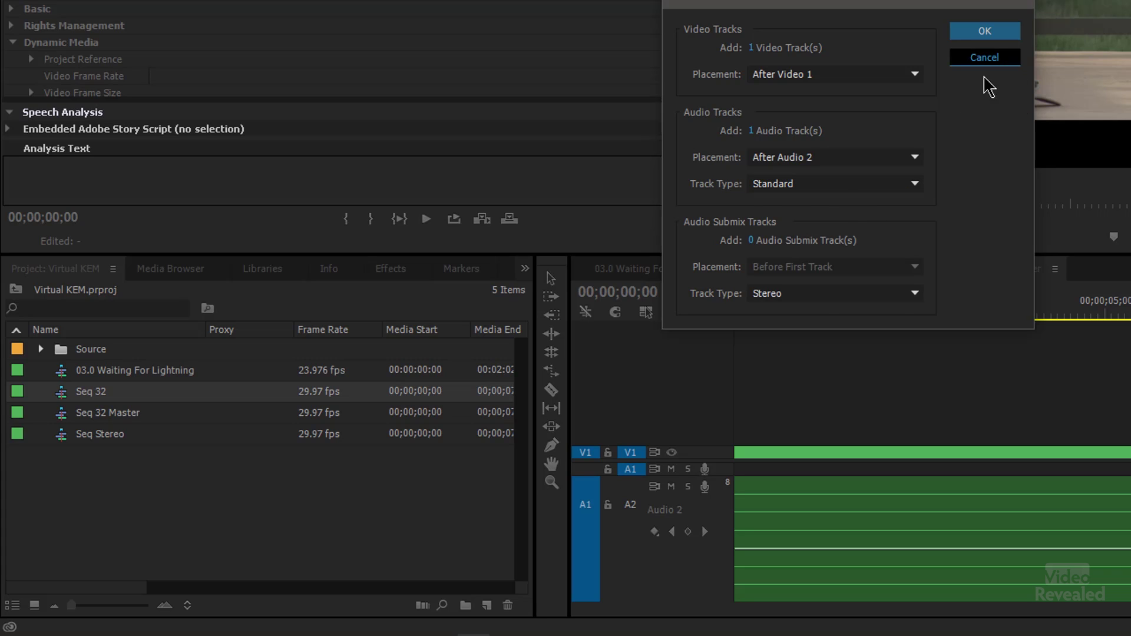
pyautogui.click(993, 66)
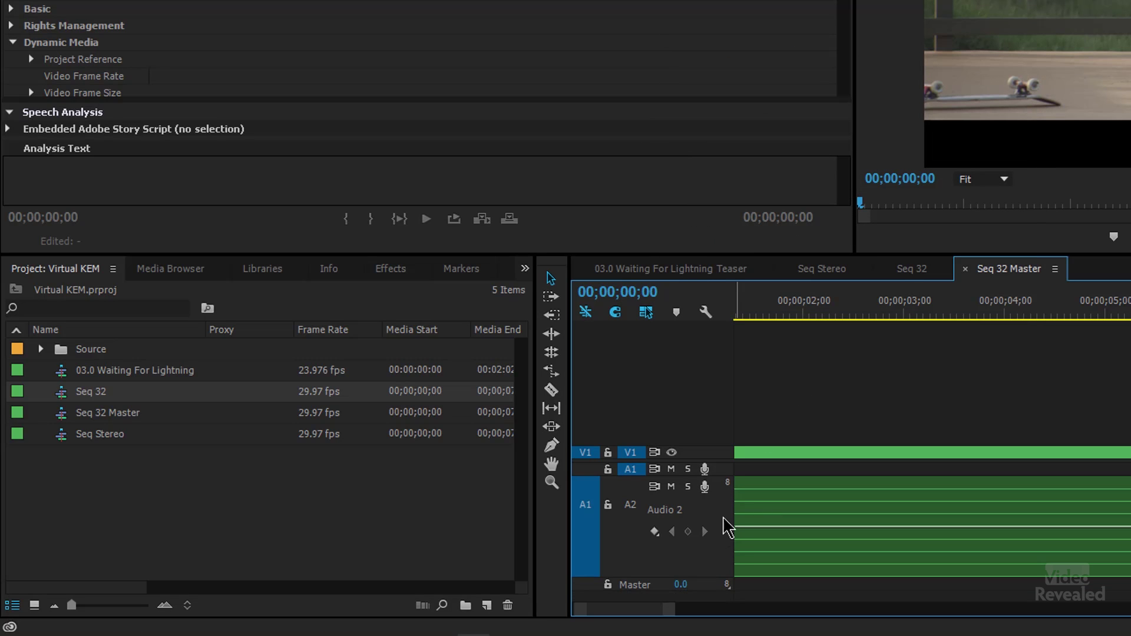